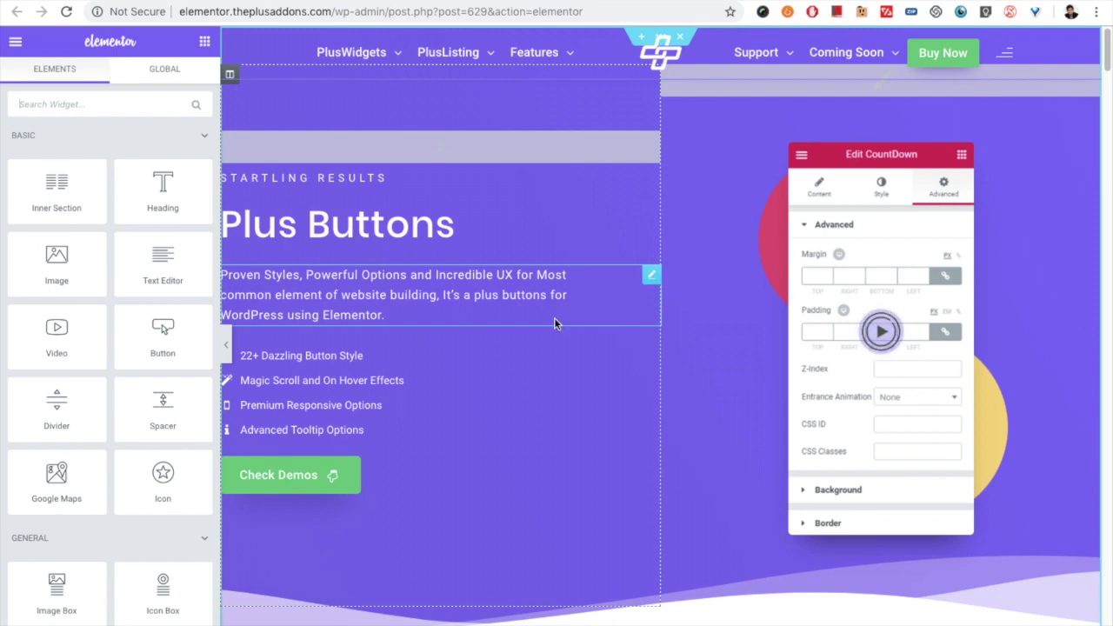
Scroll down to the Style 8 row and select the 'Contact me' button for editing
scroll(554, 317, "down", 2)
scroll(552, 329, "down", 5)
scroll(551, 330, "down", 3)
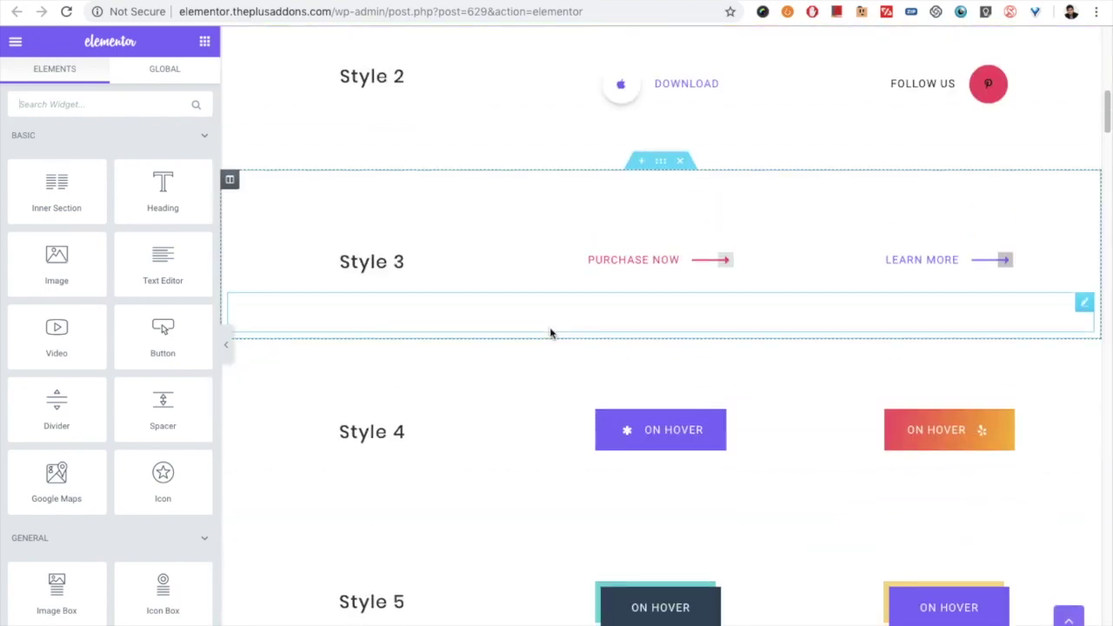
scroll(550, 332, "down", 3)
scroll(550, 332, "down", 3)
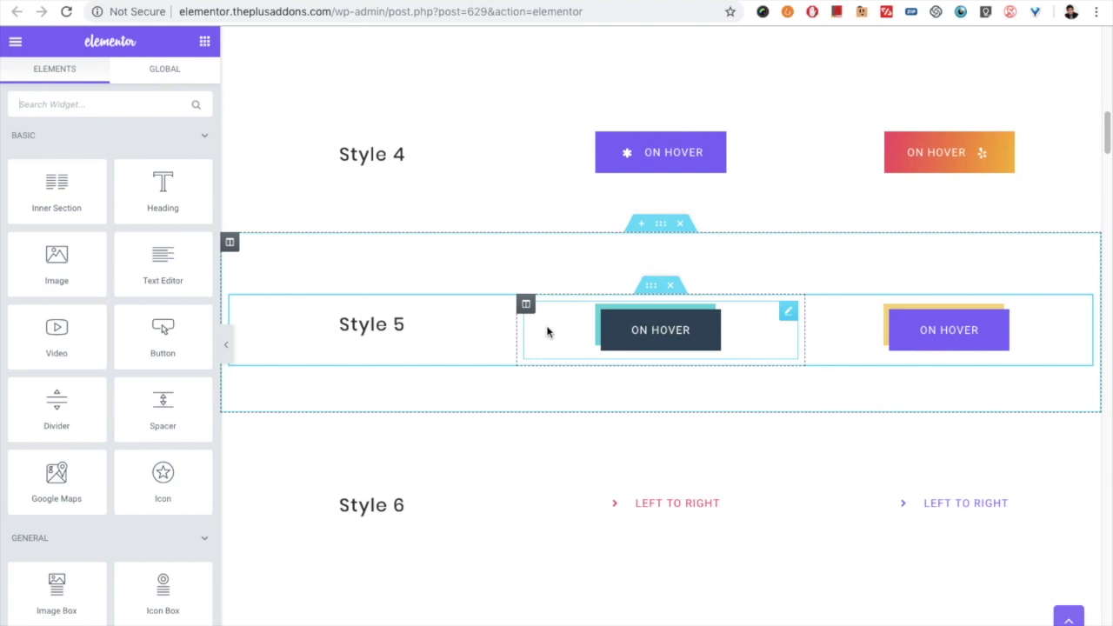
scroll(547, 332, "down", 2)
scroll(547, 334, "down", 3)
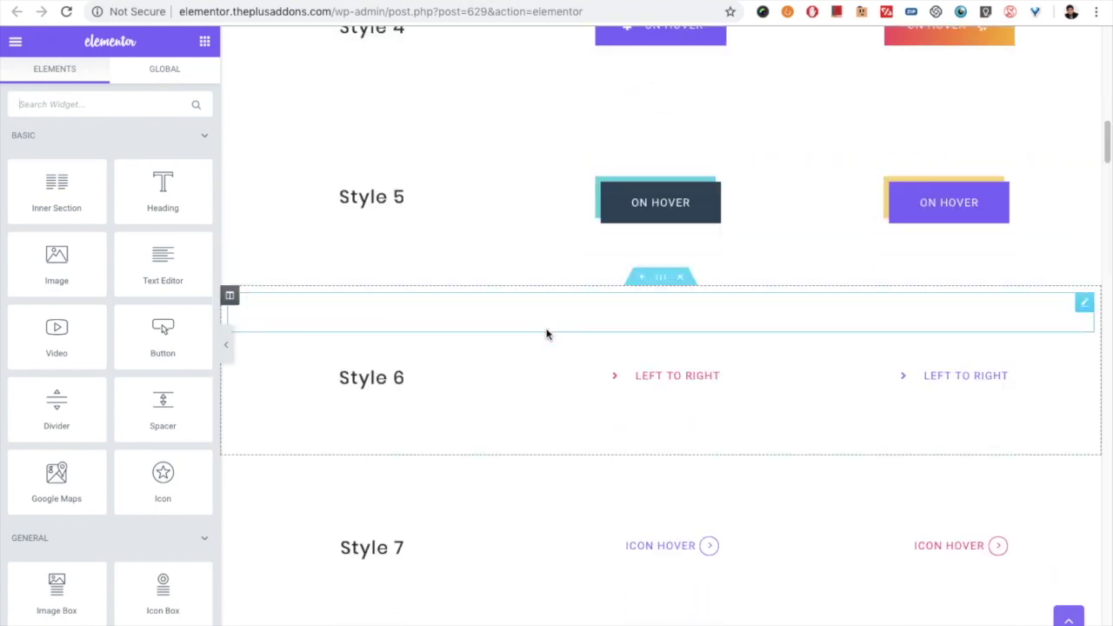
scroll(547, 334, "down", 1)
scroll(546, 331, "down", 1)
scroll(530, 366, "down", 4)
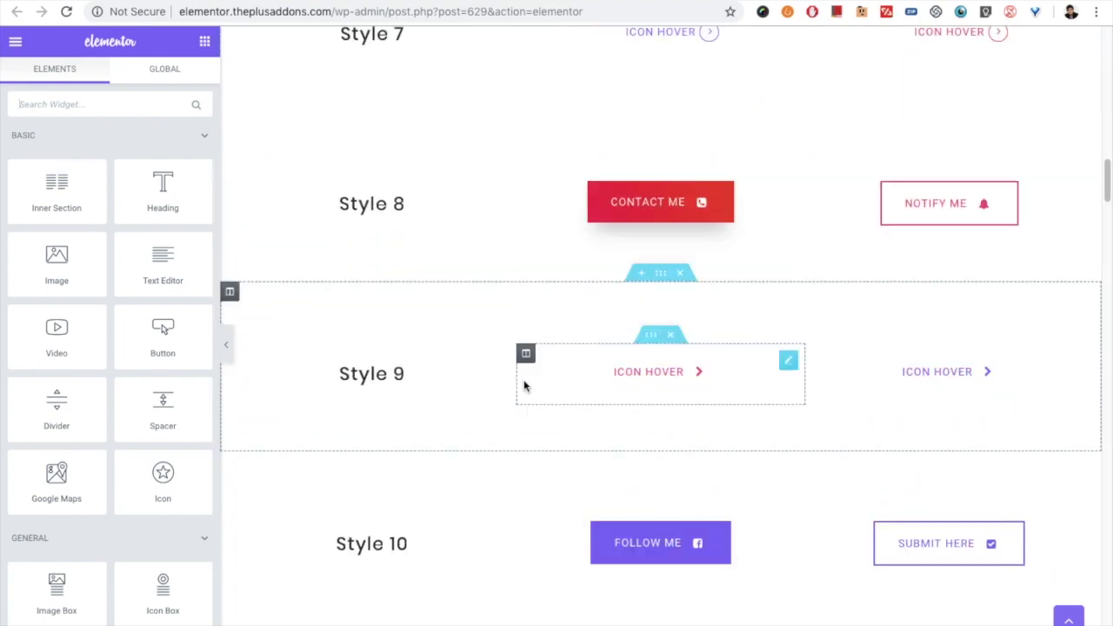
left_click(574, 212)
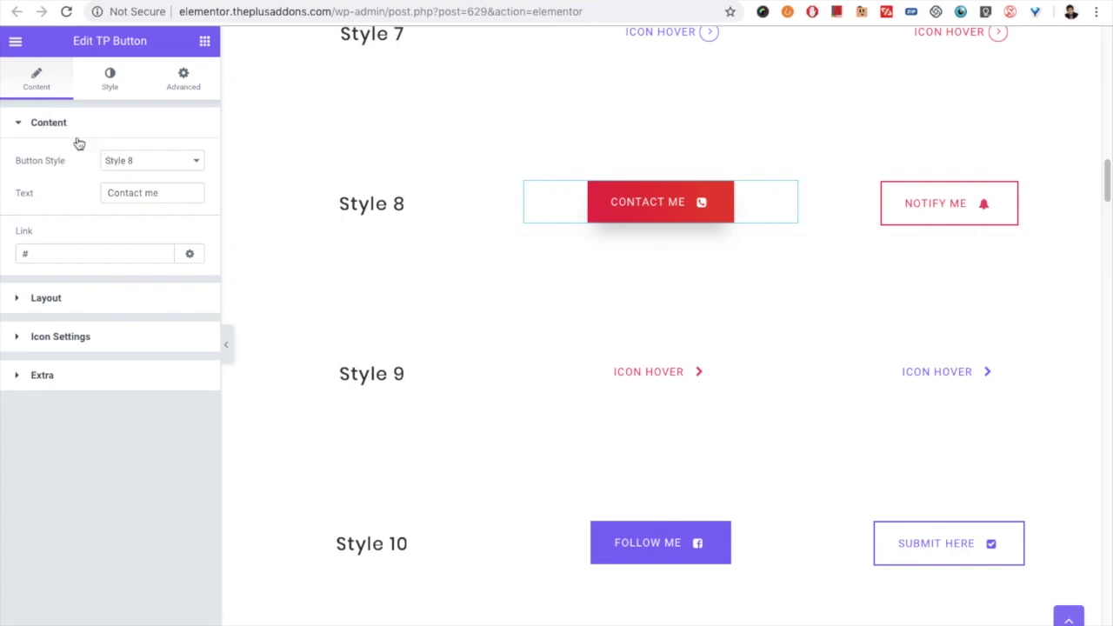
Keep Style 8 as the button style and check the 'Contact me' label text
left_click(133, 165)
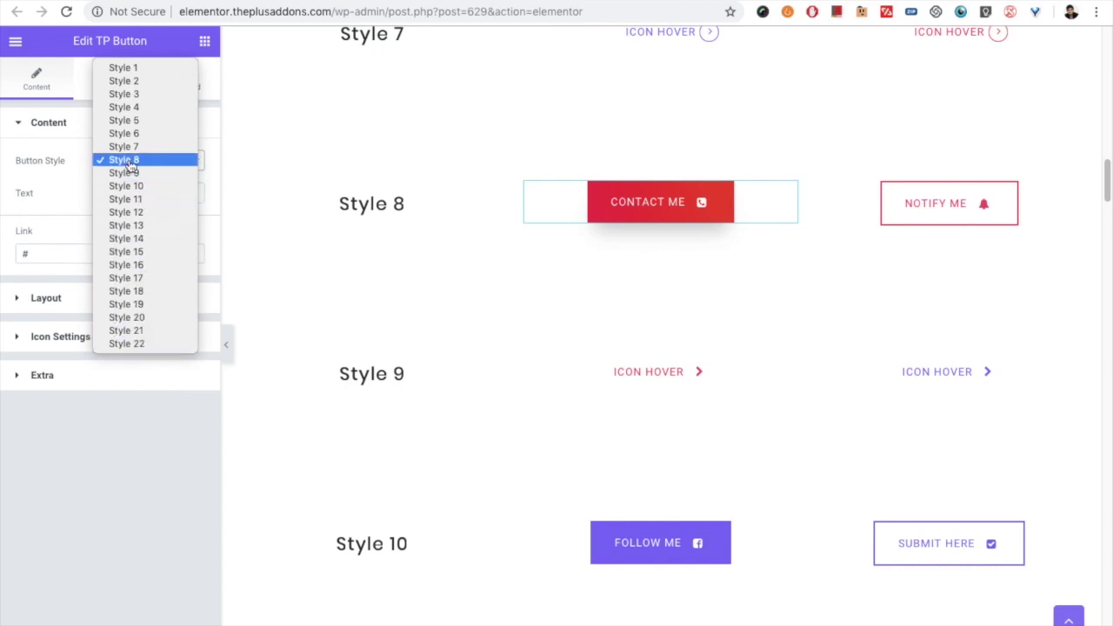
left_click(129, 164)
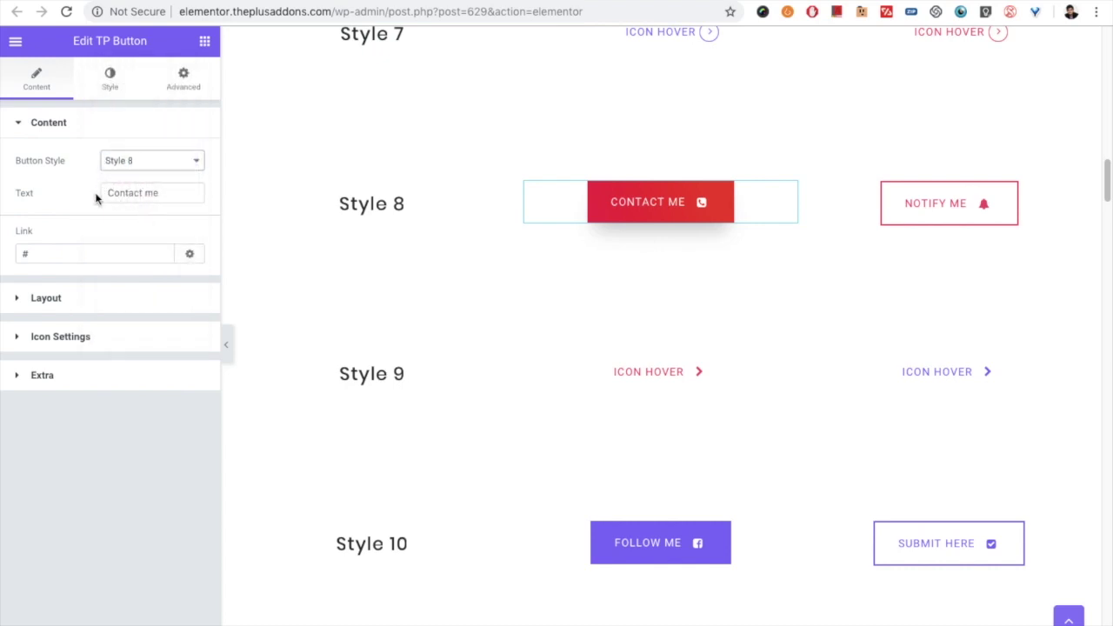
triple_click(174, 194)
left_click(174, 196)
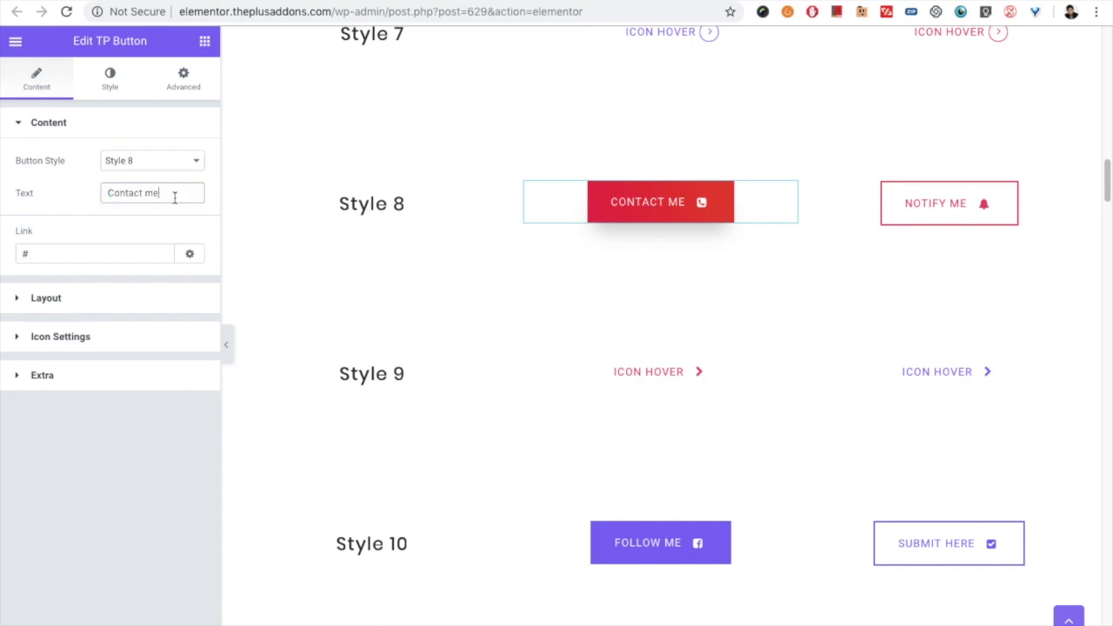
Review the link's new-window and nofollow options, then expand the alignment and icon settings
left_click(124, 254)
left_click(188, 253)
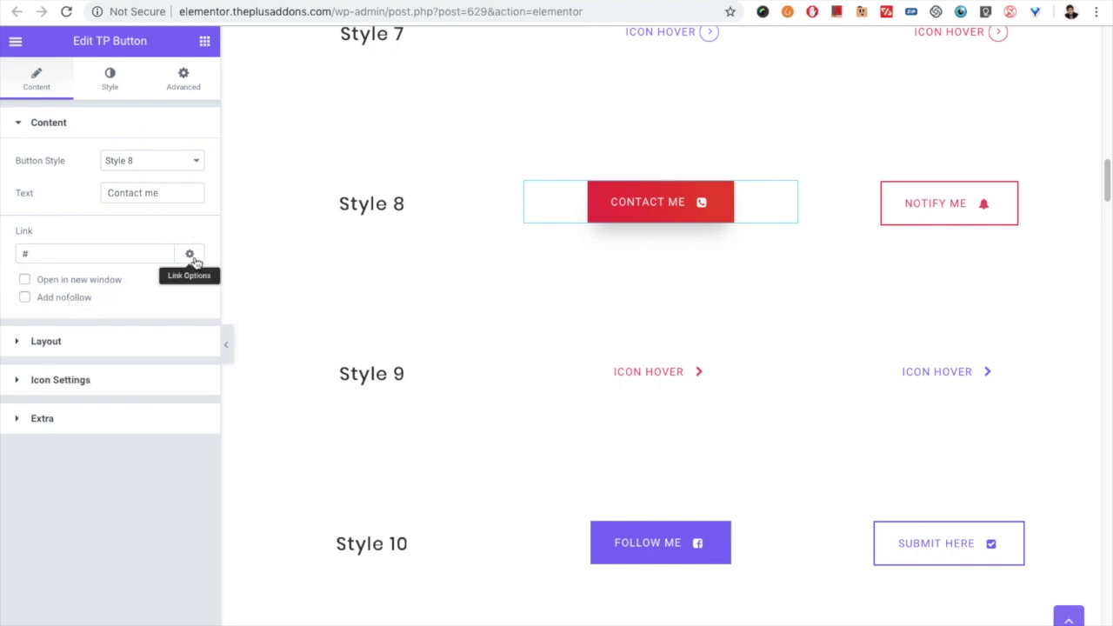
left_click(190, 255)
left_click(106, 305)
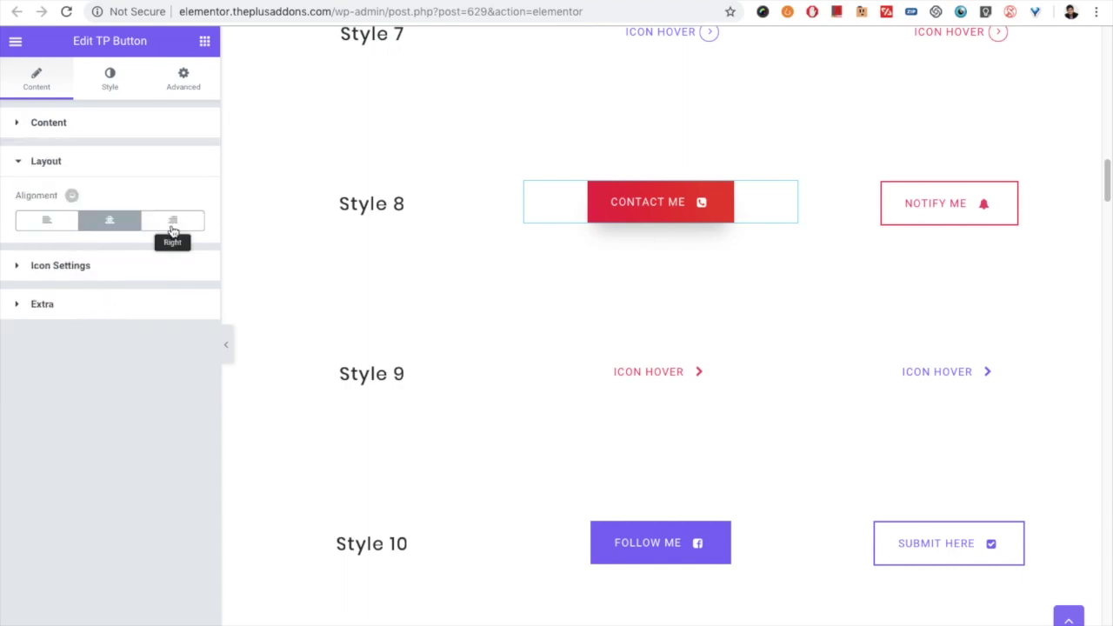
mouse_move(89, 196)
left_click(73, 268)
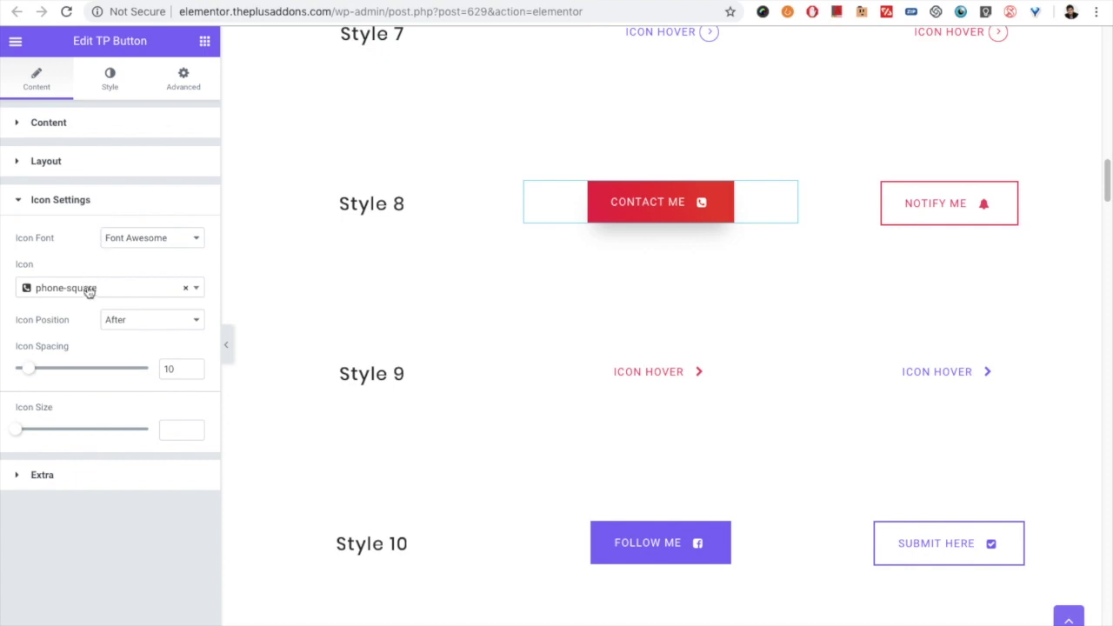
Try the Icons Mind font with the Add SpaceAfterParagraph icon
left_click(122, 243)
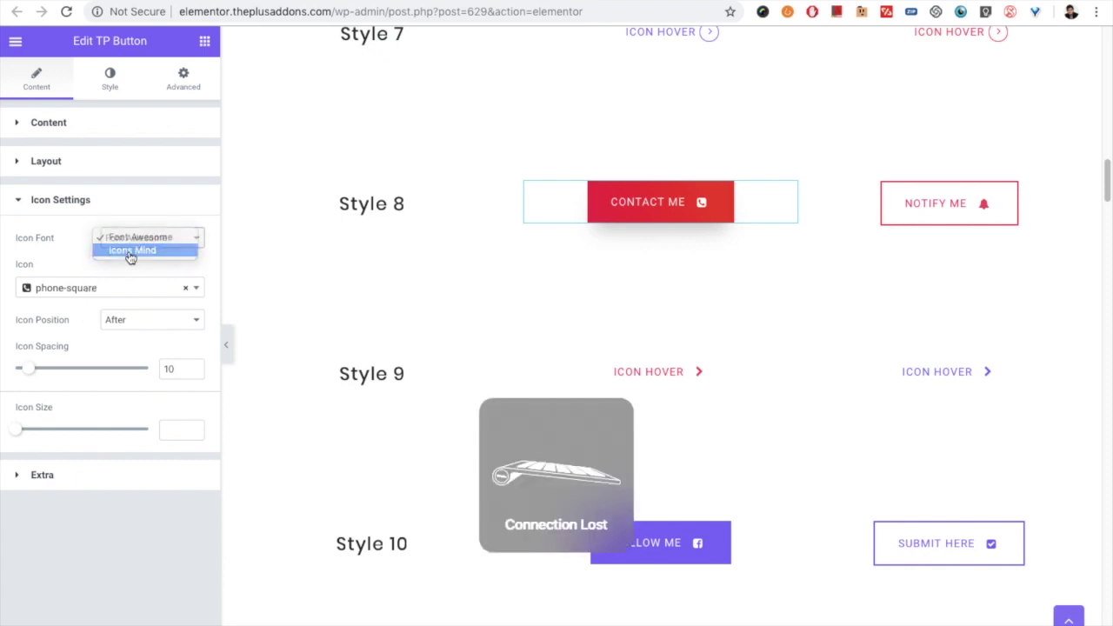
left_click(130, 252)
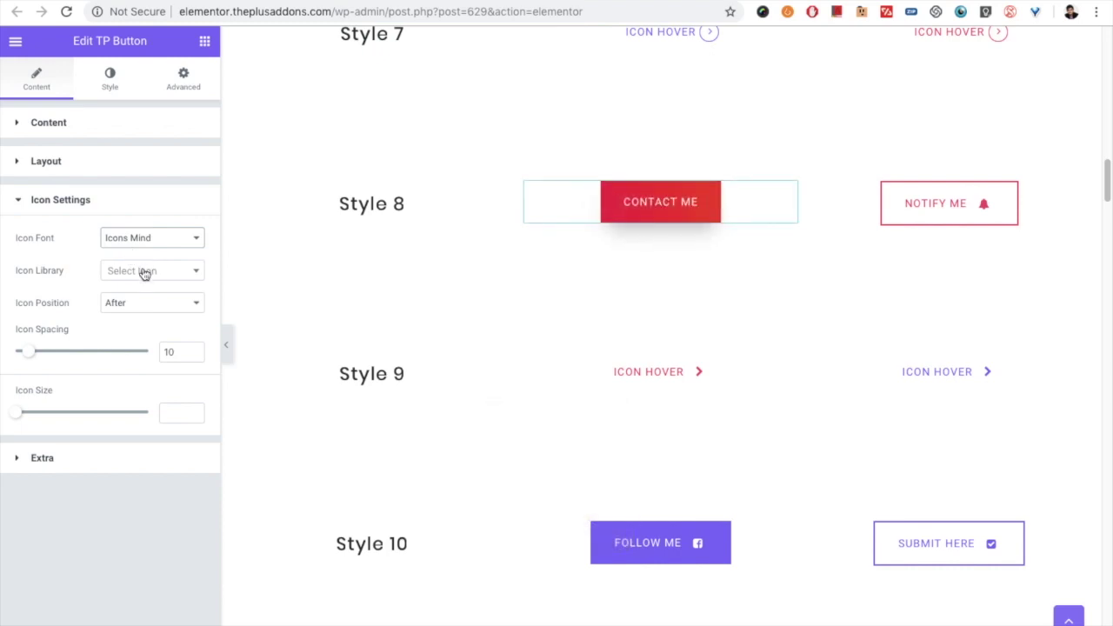
left_click(134, 280)
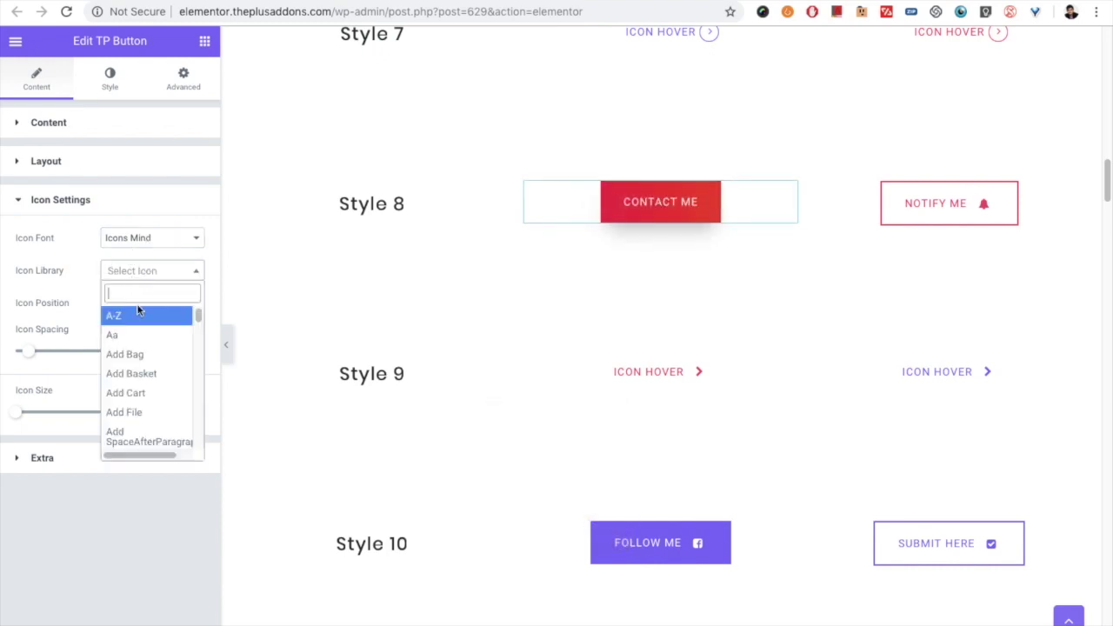
scroll(131, 330, "down", 2)
left_click(131, 348)
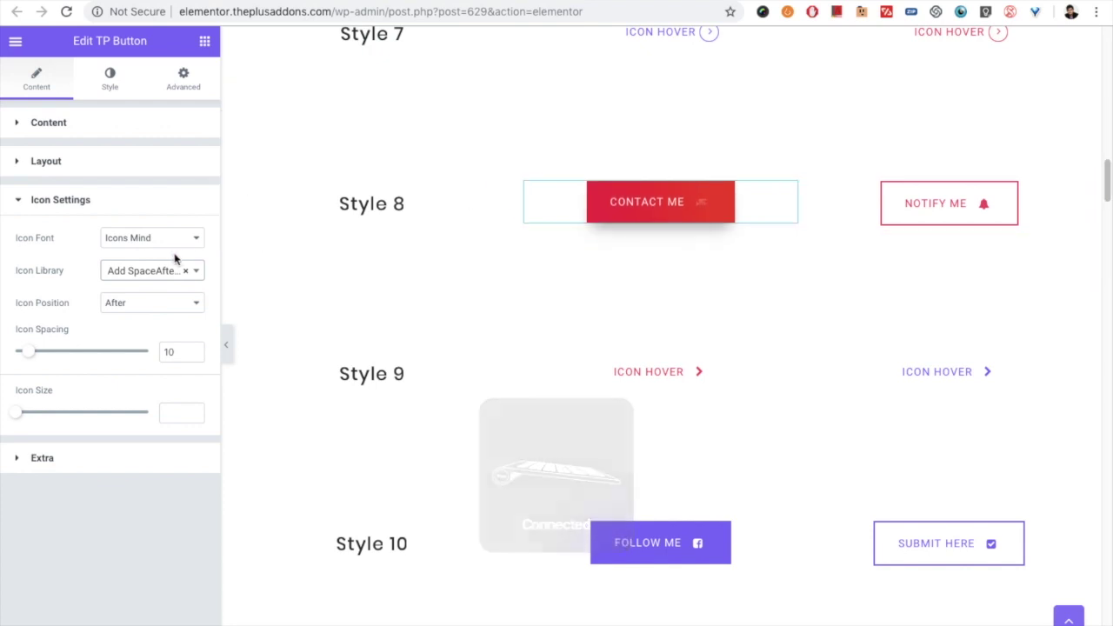
Switch back to Font Awesome, choose the pie-chart icon, and place it before the text
left_click(136, 240)
left_click(145, 221)
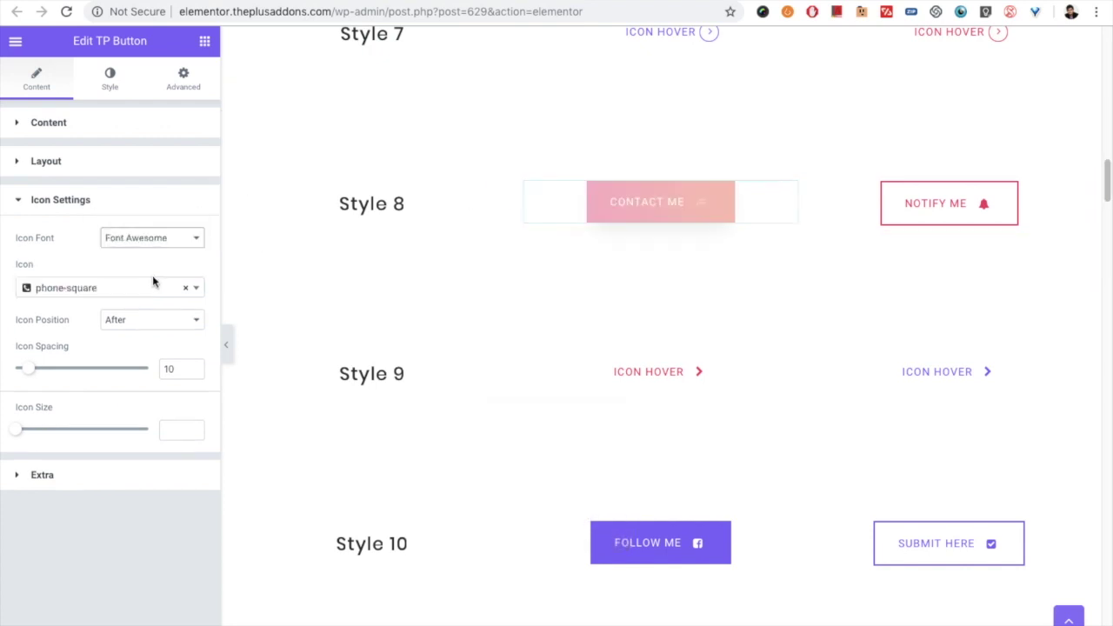
left_click(133, 296)
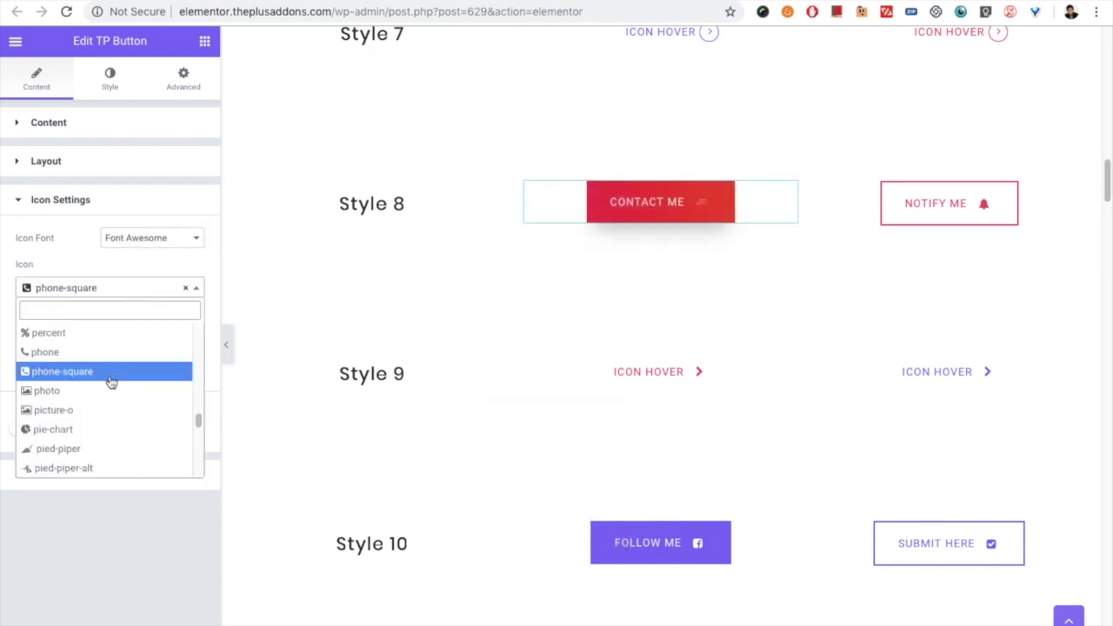
left_click(82, 427)
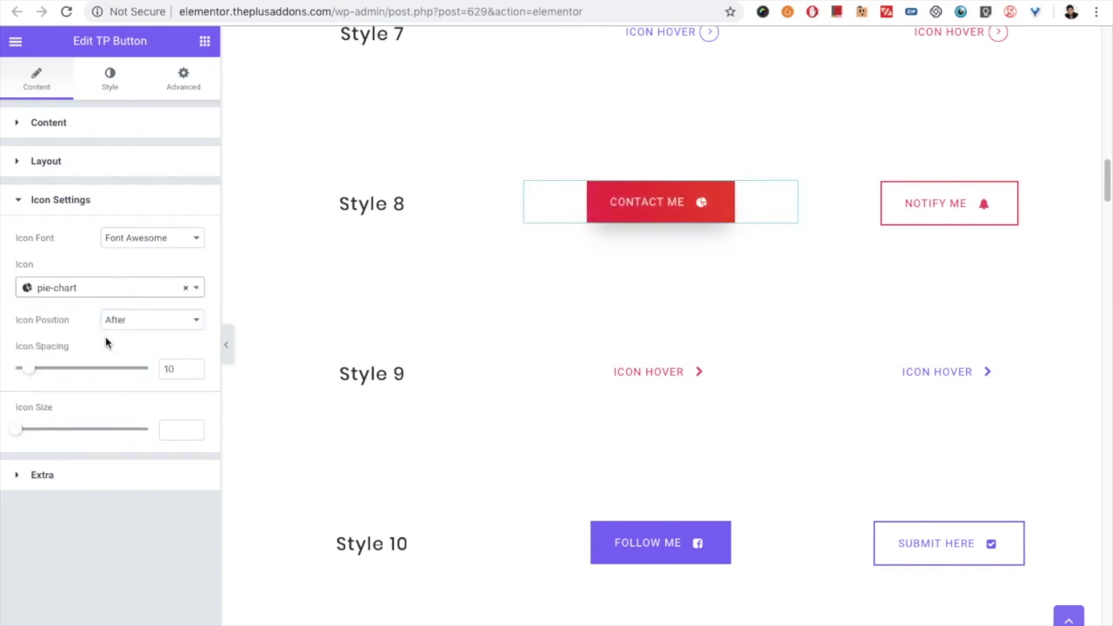
left_click(133, 324)
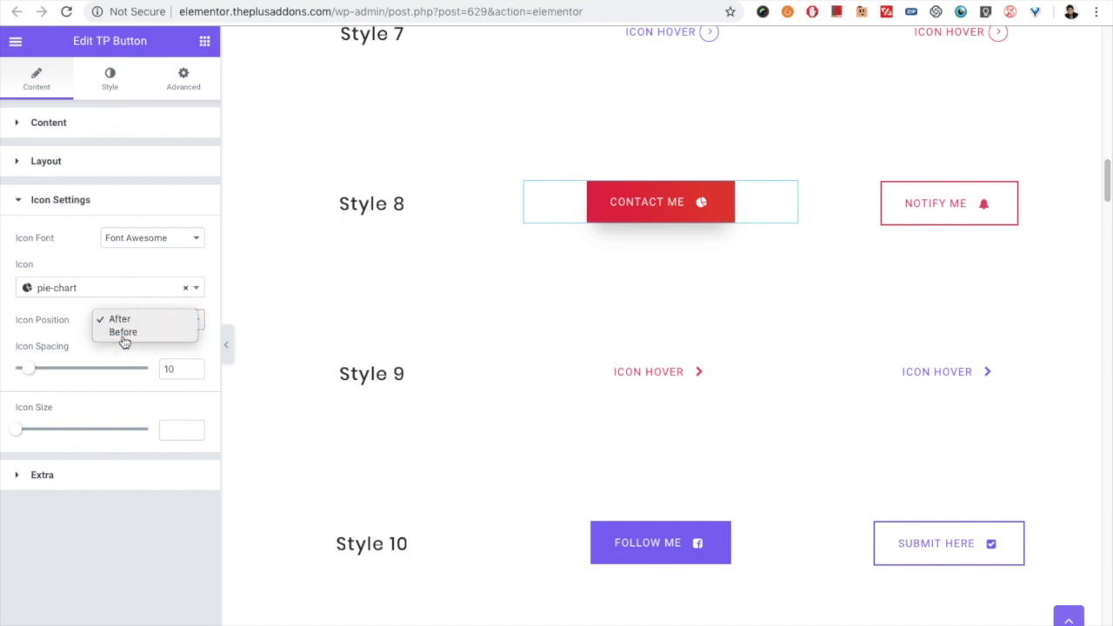
left_click(127, 333)
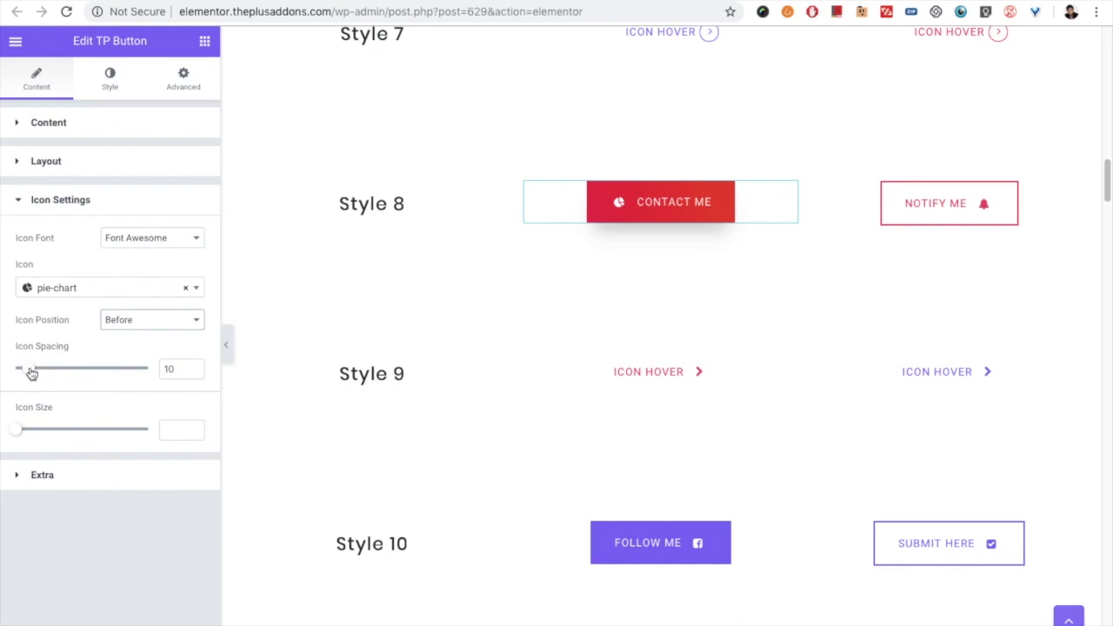
Widen the icon spacing to 18 and set the pie-chart icon size to 20
mouse_move(31, 373)
left_mouse_down()
mouse_move(57, 374)
mouse_move(44, 373)
left_mouse_up()
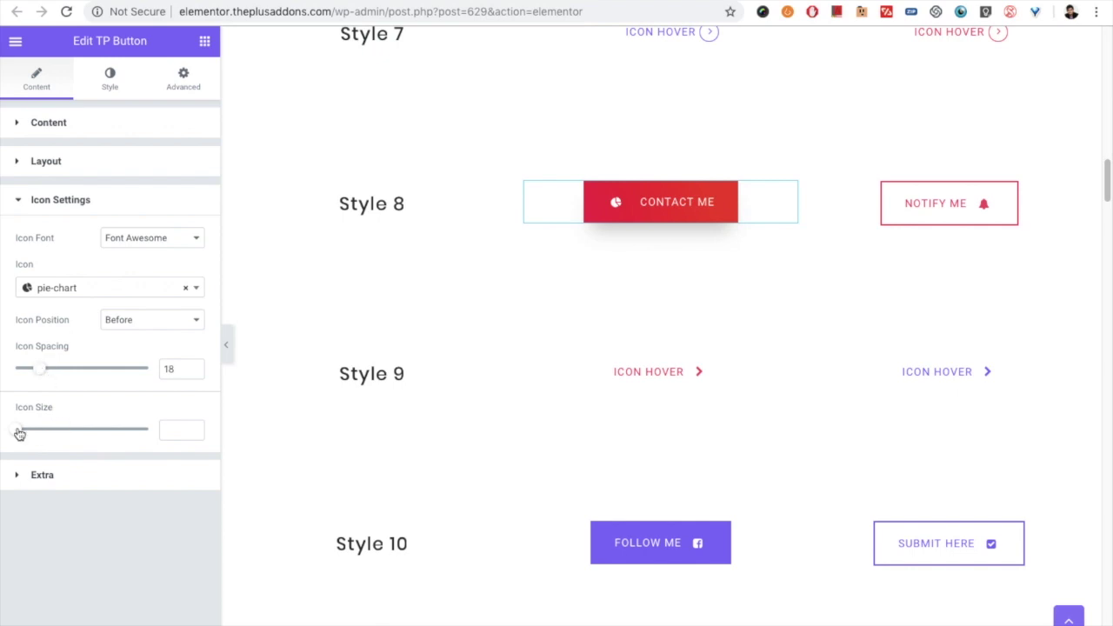
left_click_drag(17, 429, 40, 432)
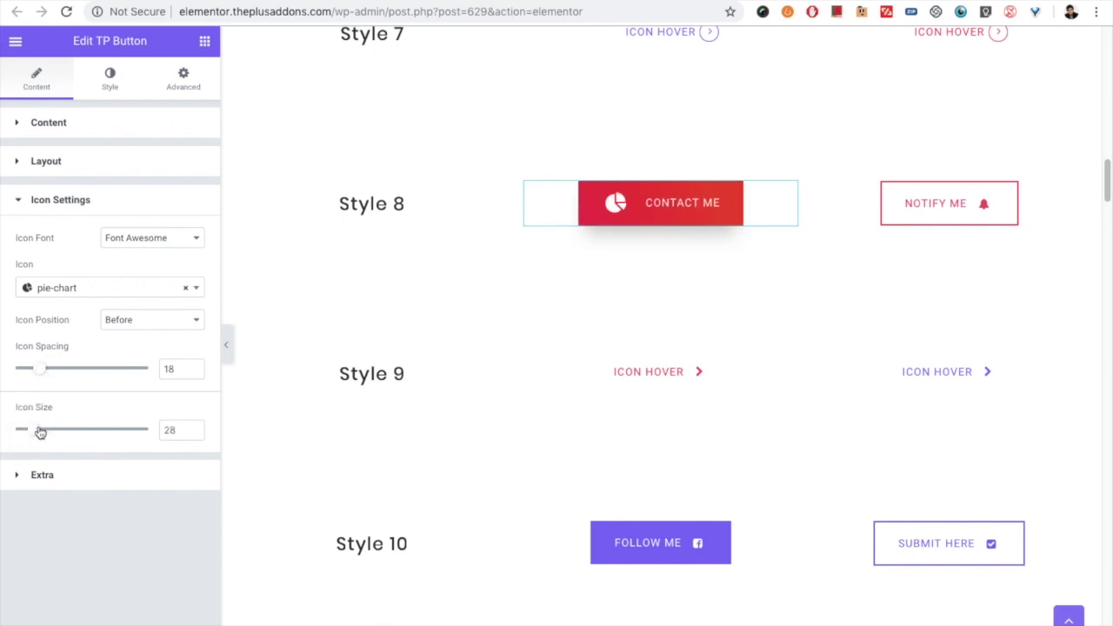
left_click_drag(40, 432, 56, 433)
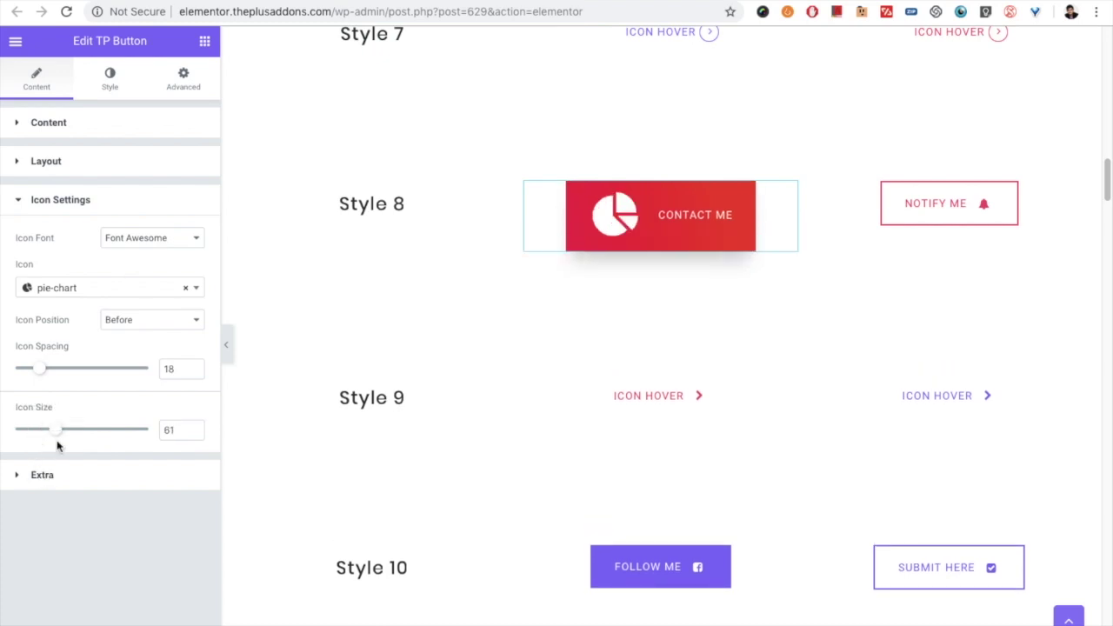
left_click_drag(54, 436, 0, 432)
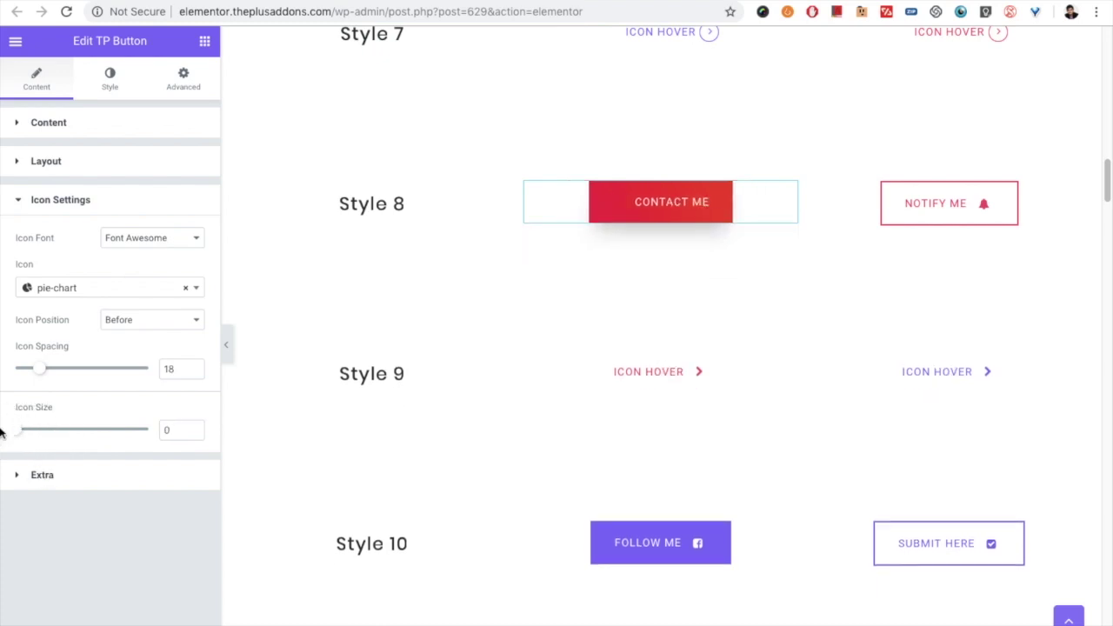
double_click(166, 429)
key("BackSpace")
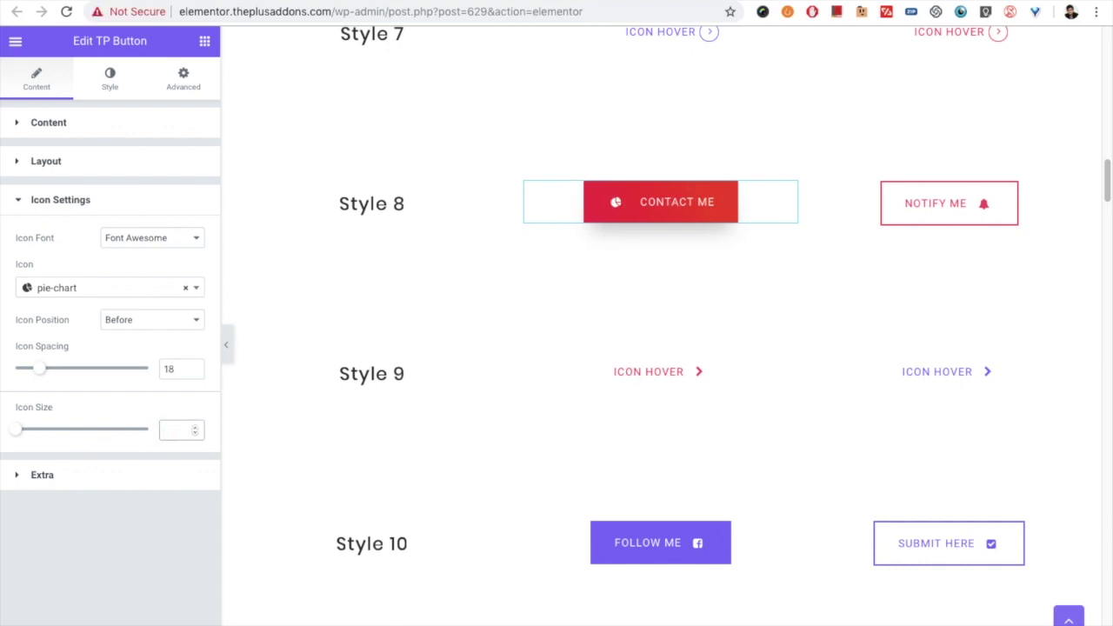
type("1")
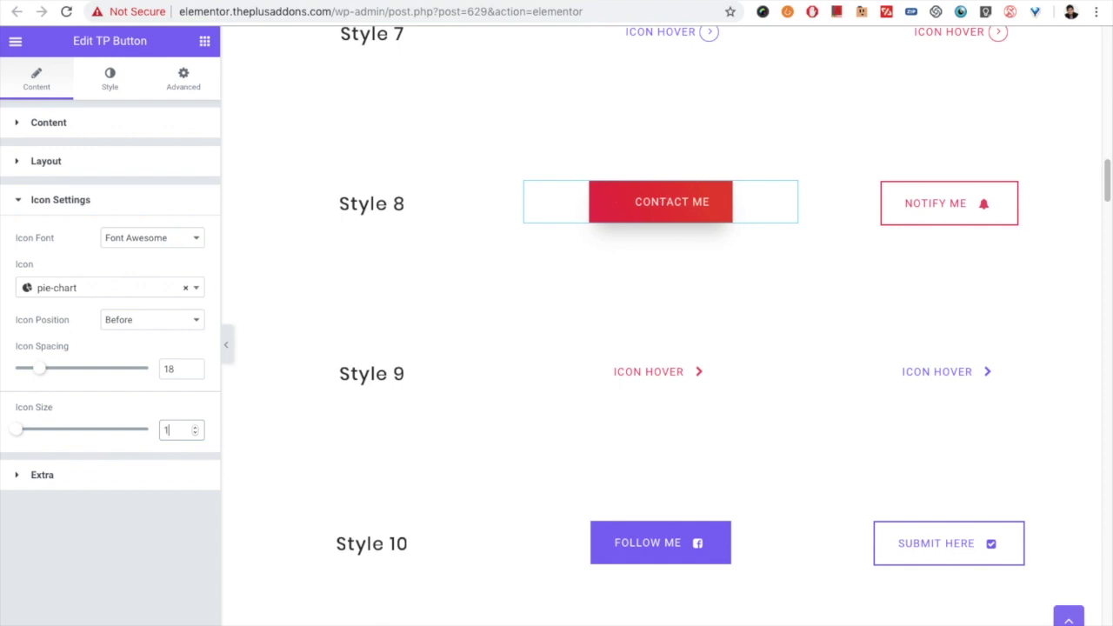
type("0")
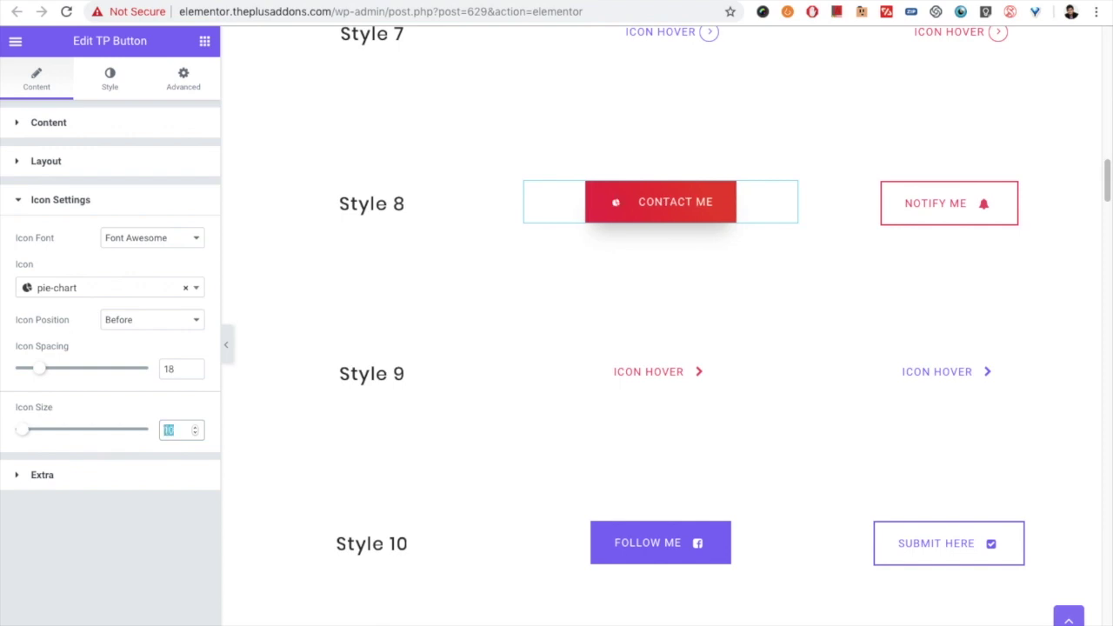
type("20")
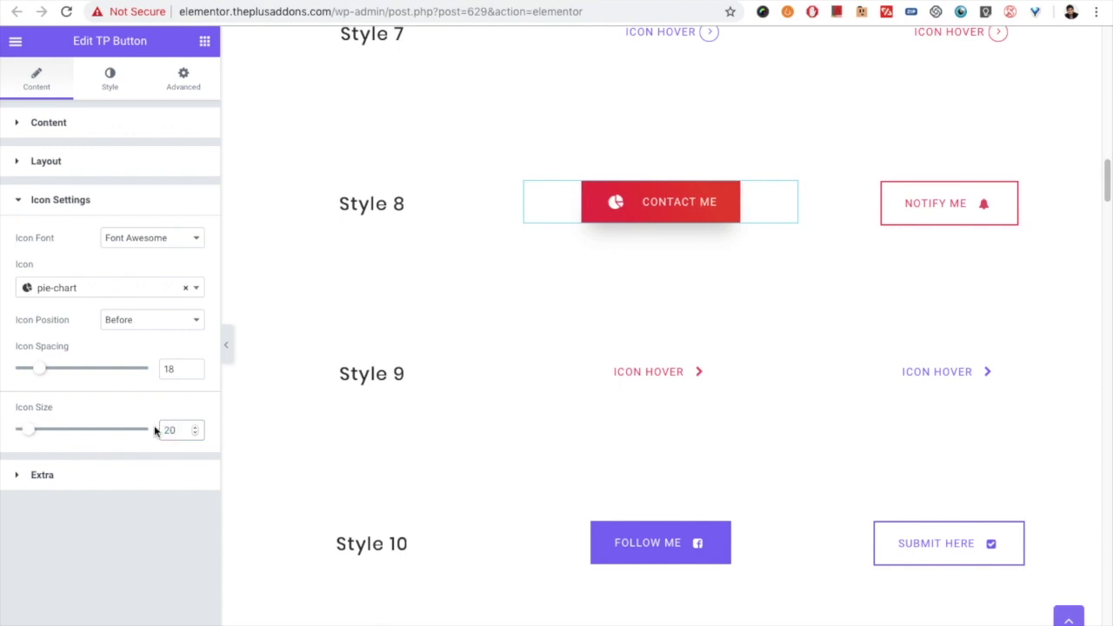
left_click(75, 479)
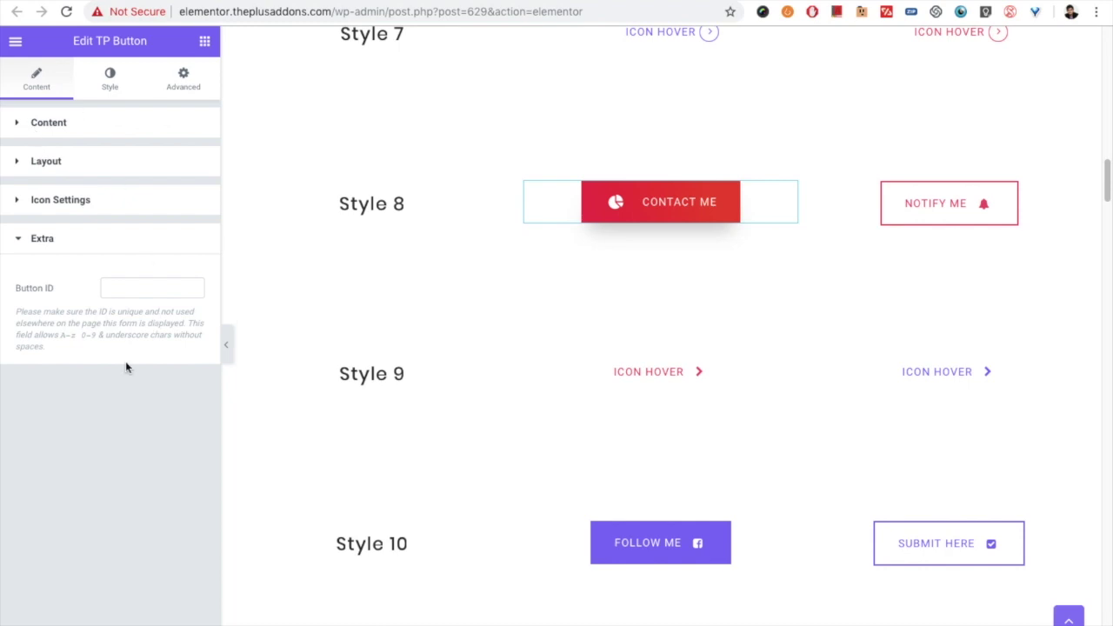
Glance at the button's Style tab, return to Content, and scroll the page down
left_click(119, 93)
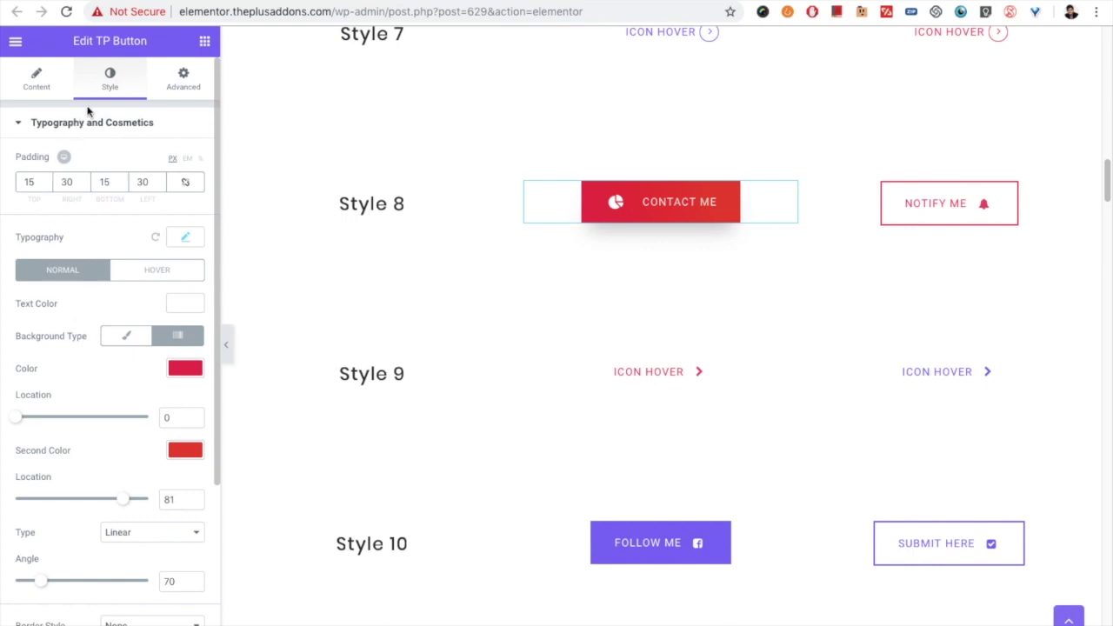
left_click(45, 88)
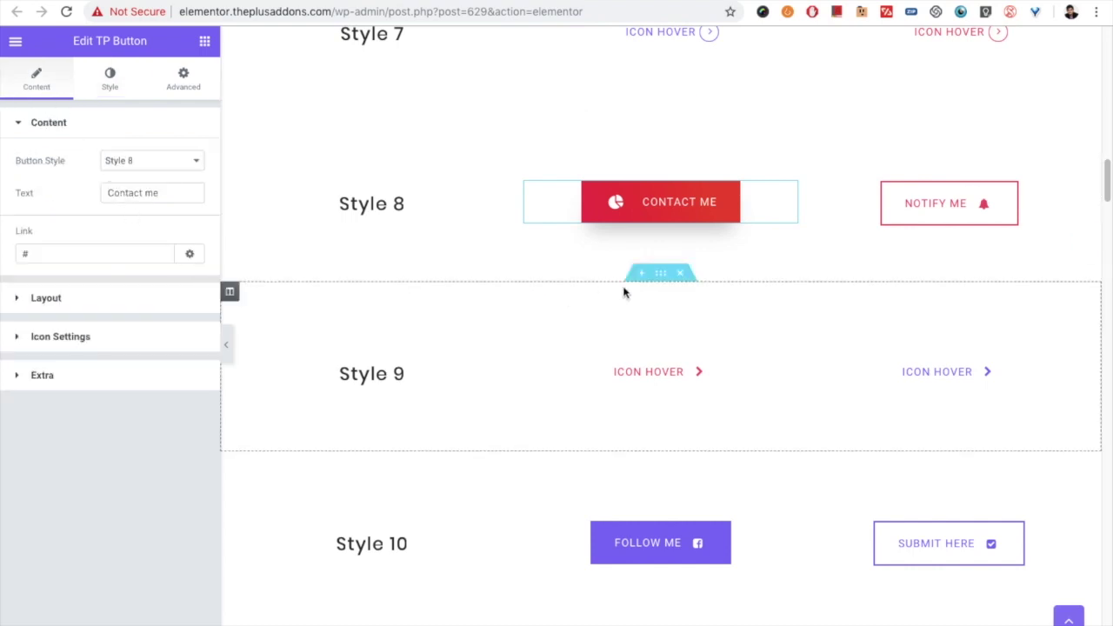
scroll(613, 305, "down", 1)
scroll(587, 353, "down", 1)
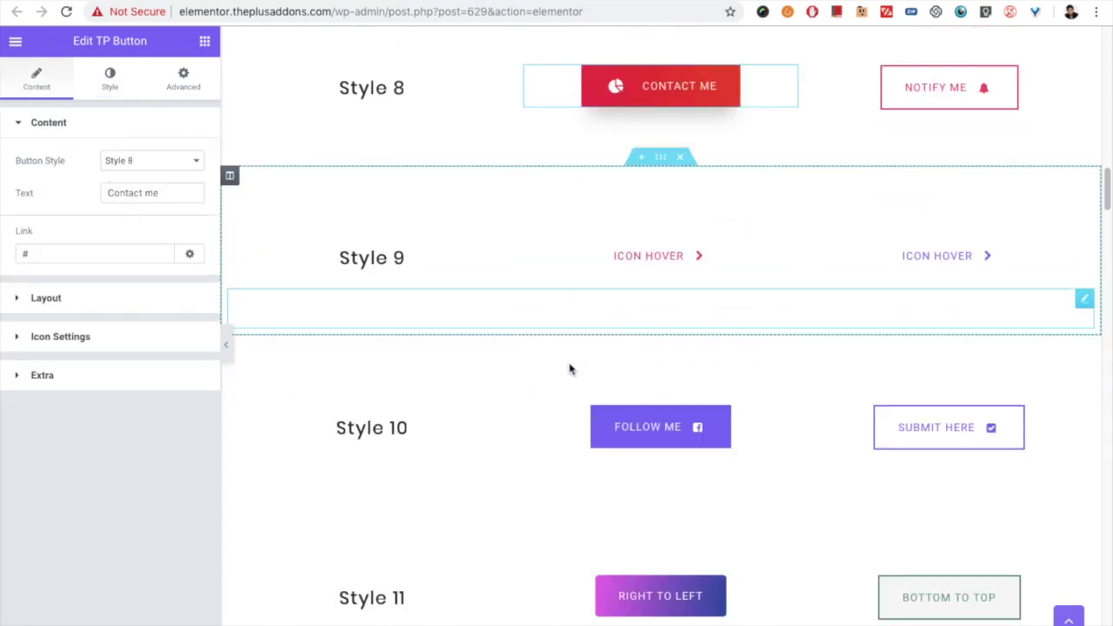
scroll(569, 368, "down", 3)
scroll(564, 388, "down", 3)
scroll(572, 411, "down", 2)
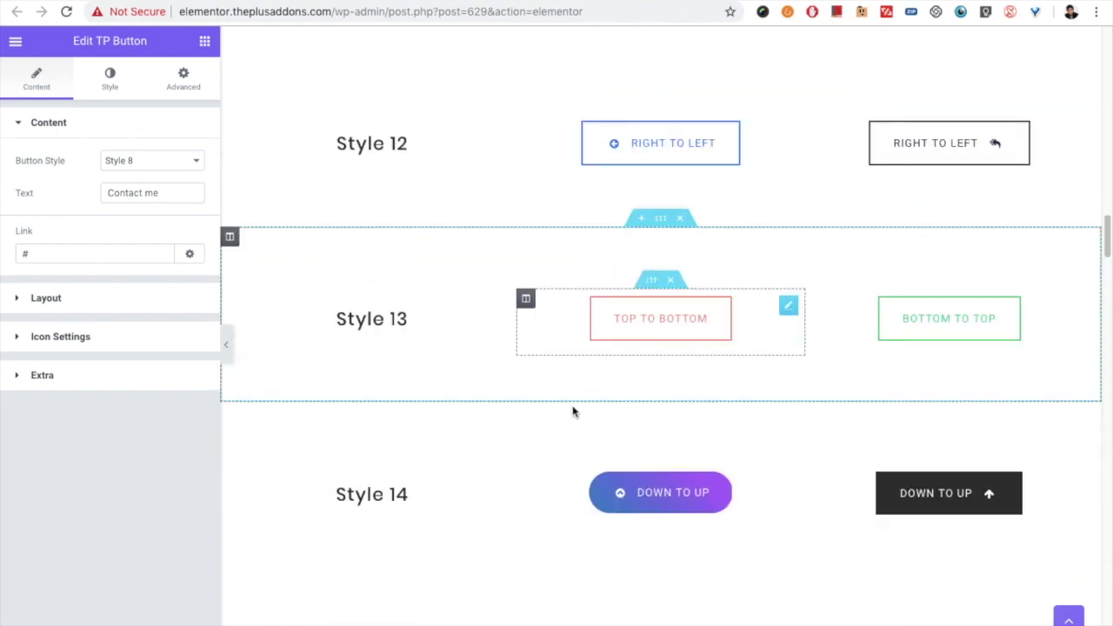
scroll(574, 410, "down", 3)
scroll(574, 413, "down", 2)
scroll(574, 421, "down", 1)
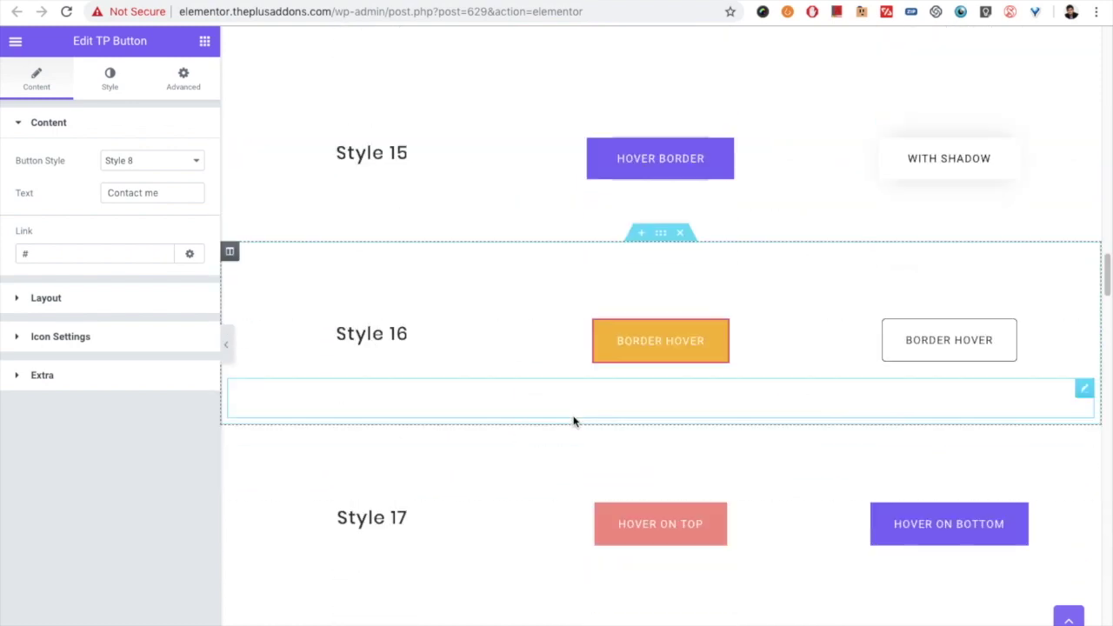
scroll(571, 434, "down", 2)
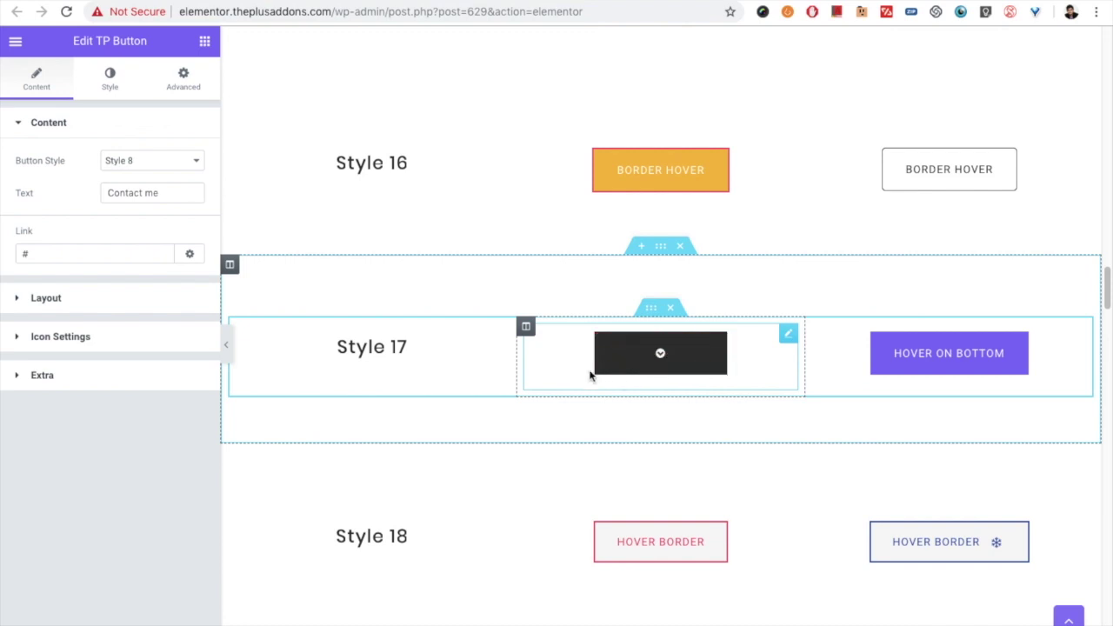
scroll(603, 425, "down", 1)
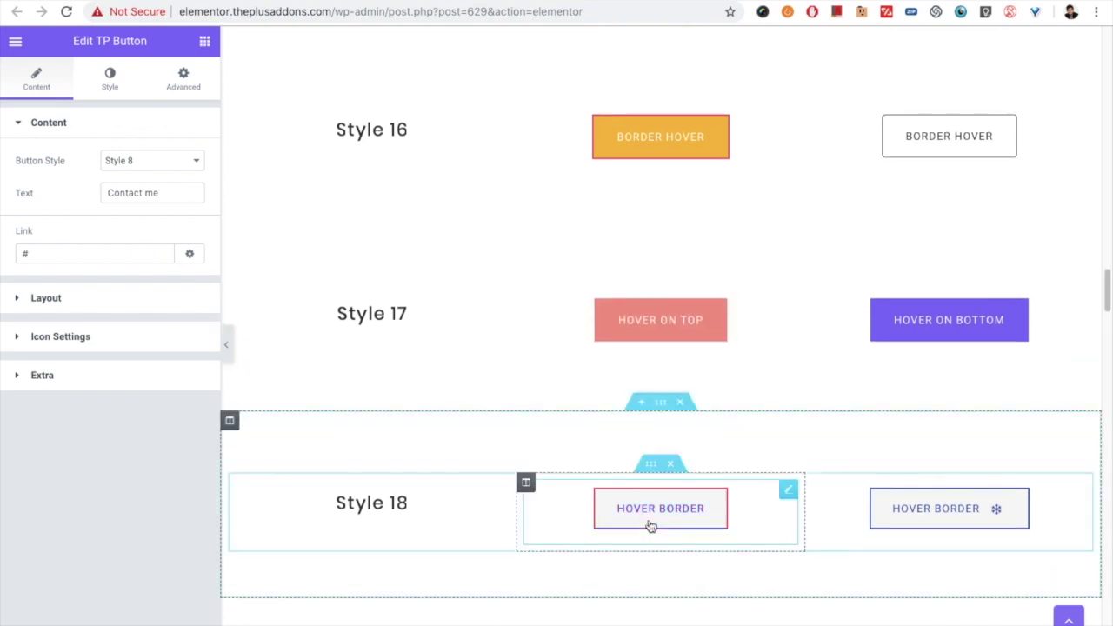
scroll(644, 513, "down", 4)
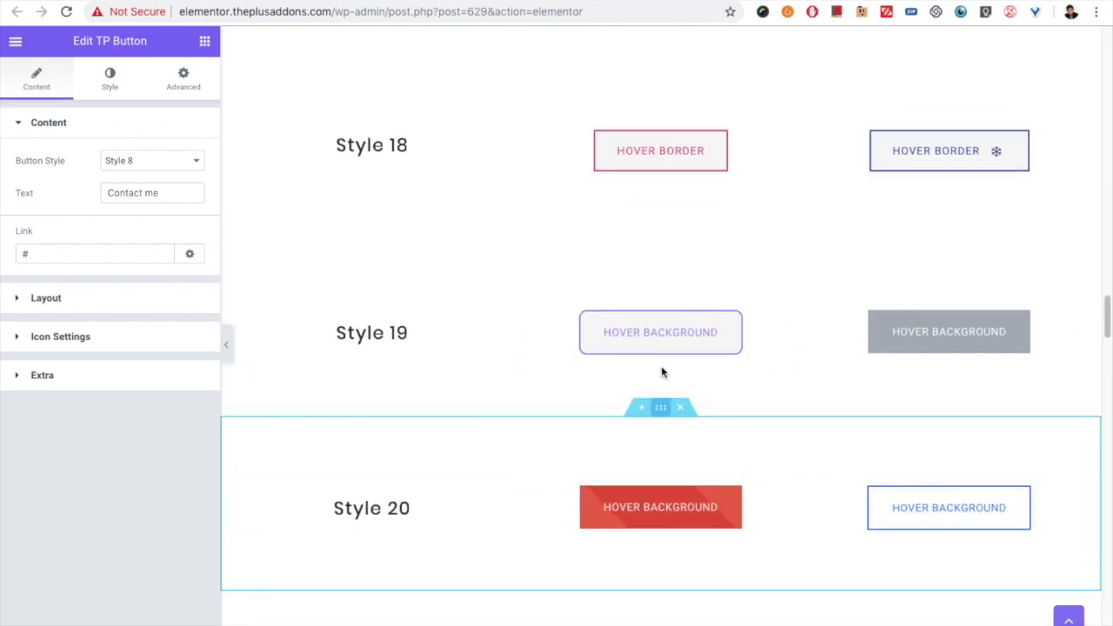
scroll(640, 348, "down", 5)
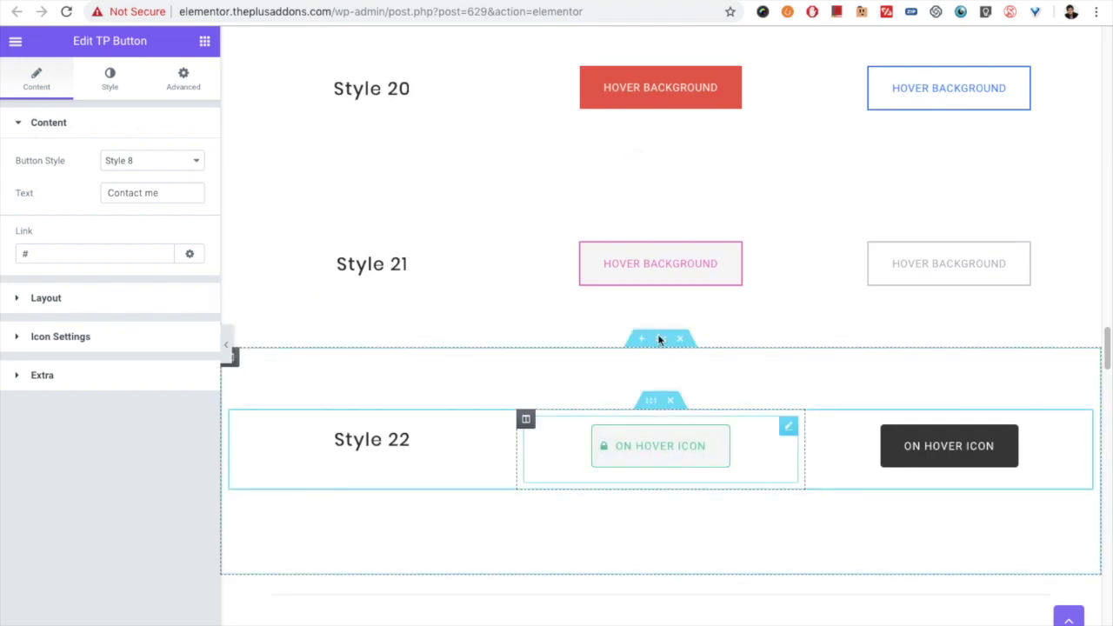
scroll(592, 265, "up", 15)
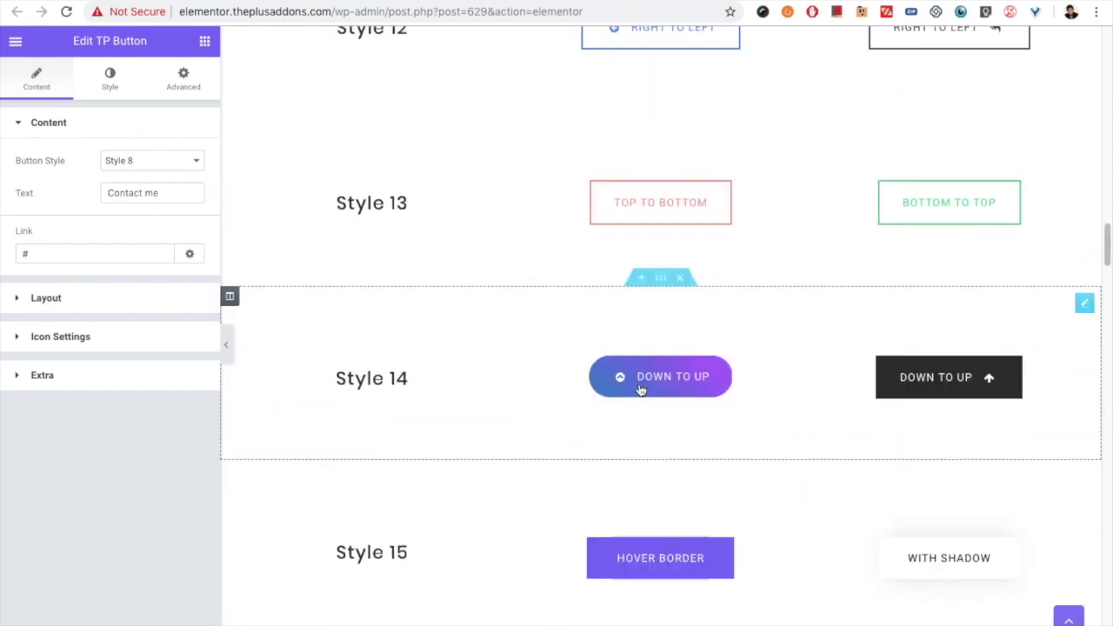
left_click(575, 385)
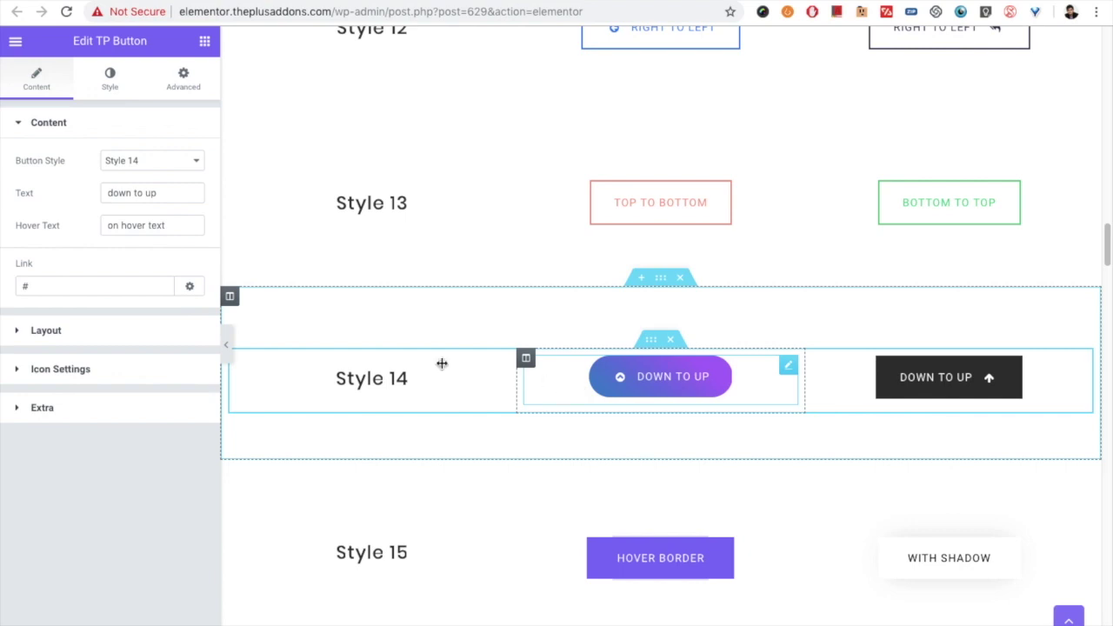
Select the Style 14 button and view its purple-to-blue gradient at angle 220
left_click(23, 202)
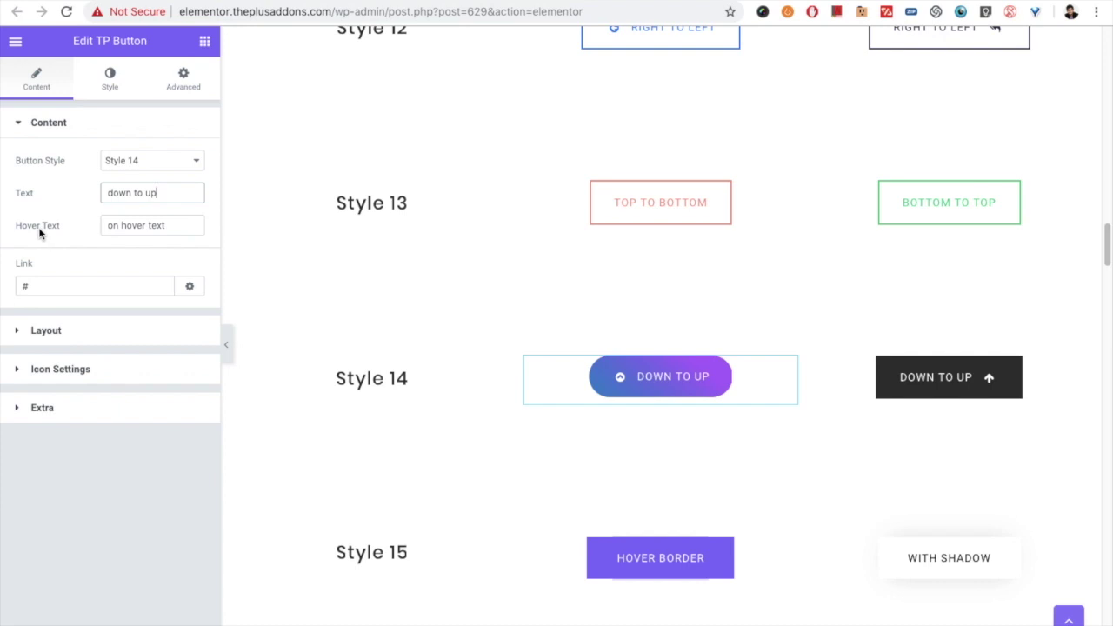
mouse_move(661, 375)
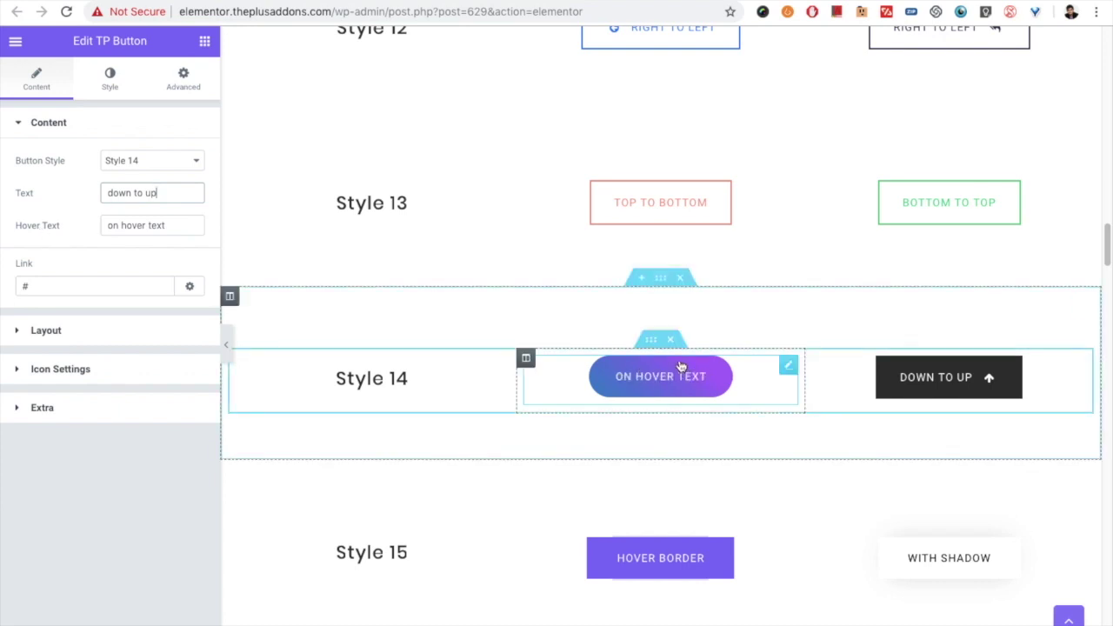
left_click(104, 87)
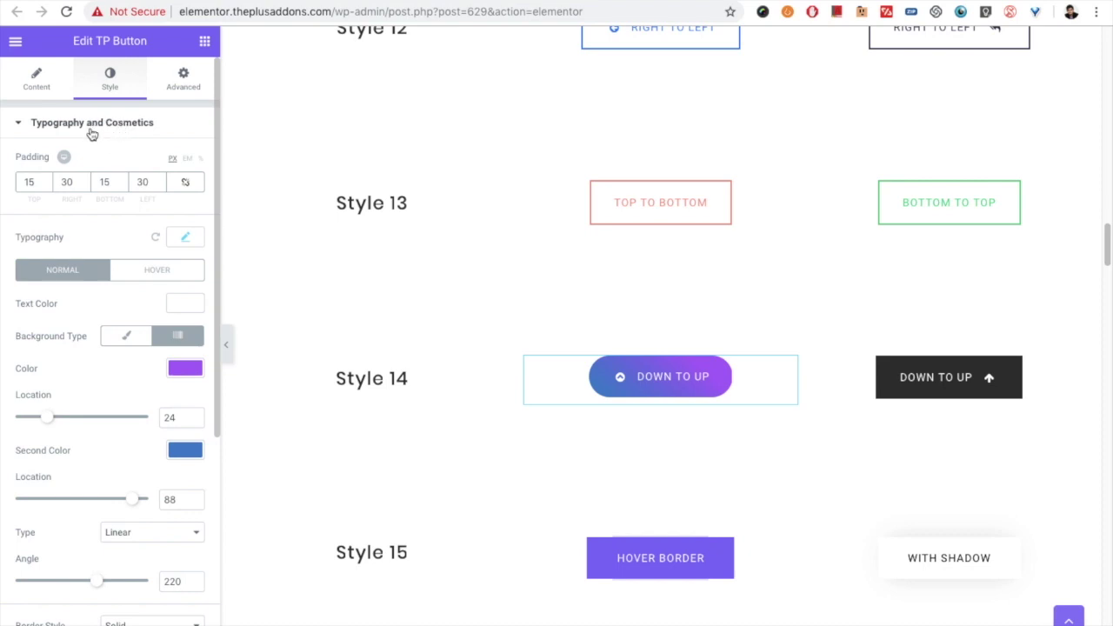
scroll(90, 243, "down", 1)
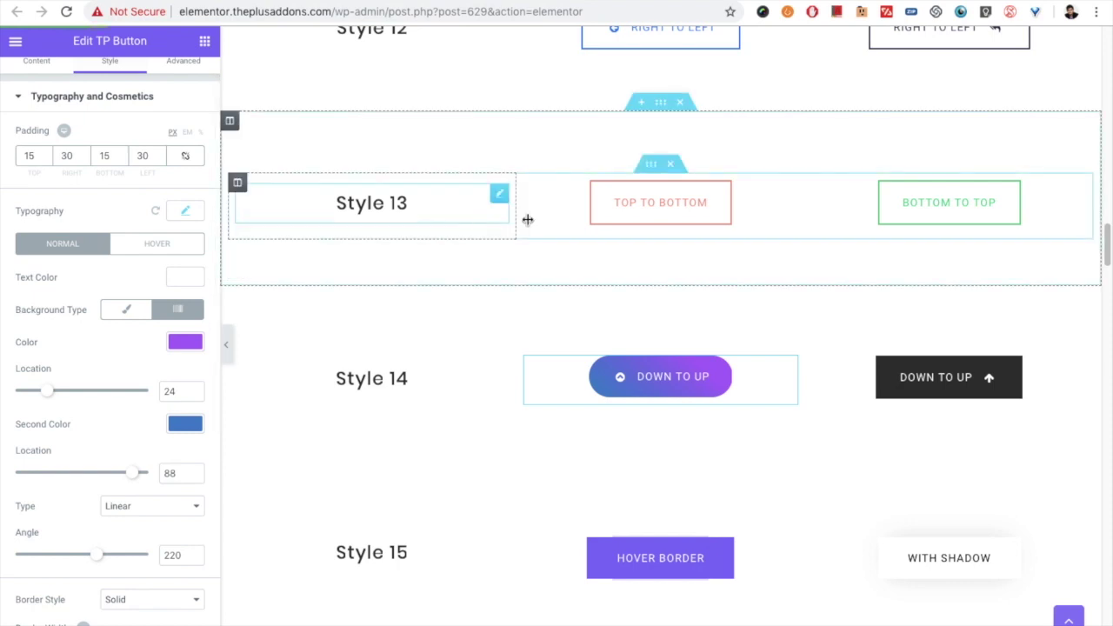
scroll(557, 222, "up", 5)
Scroll back up and show the Contact Me button's Style settings
scroll(584, 224, "up", 4)
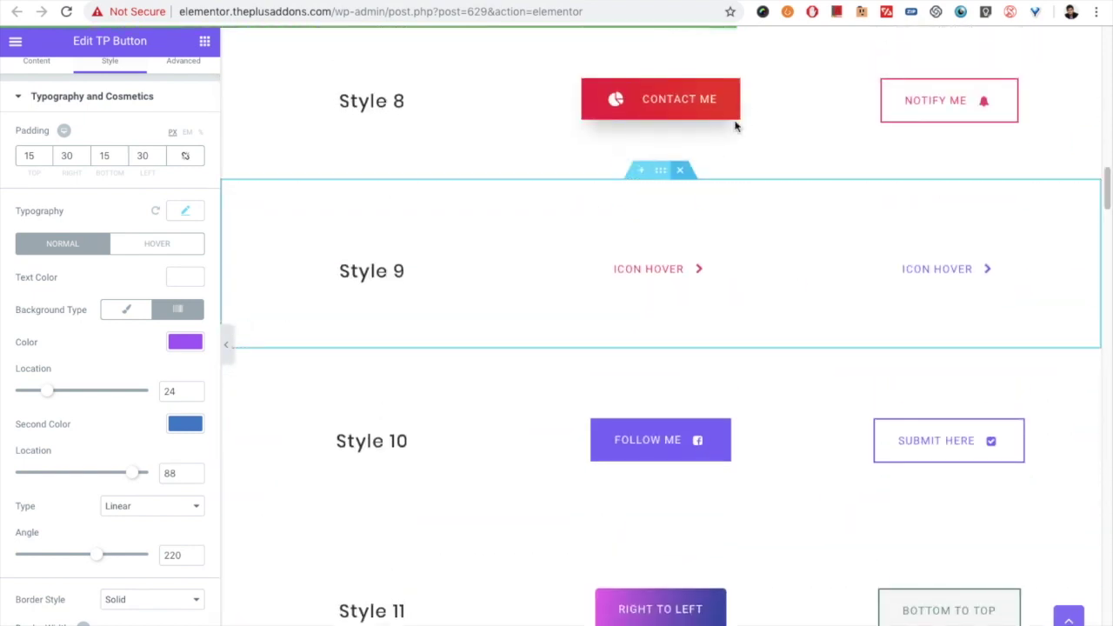
scroll(735, 127, "up", 3)
left_click(766, 233)
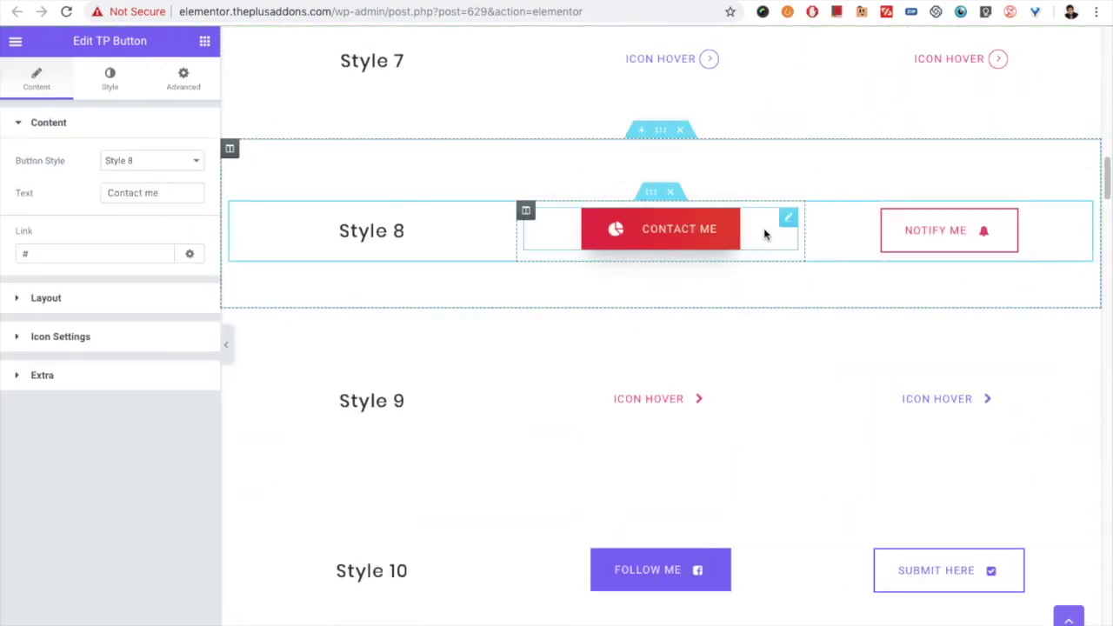
left_click(116, 85)
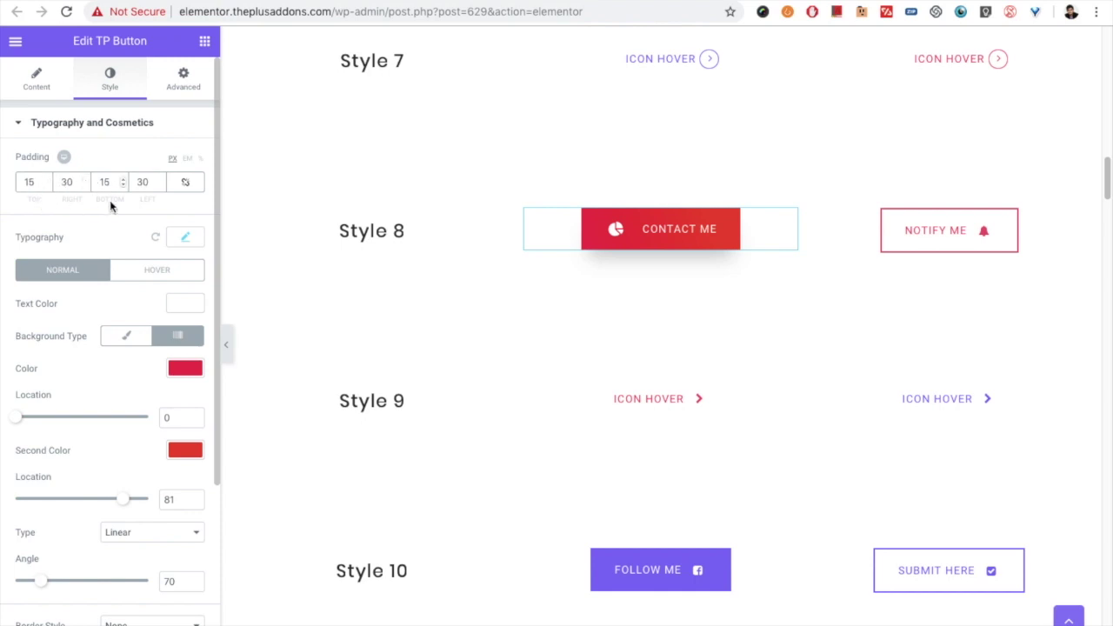
Adjust the button padding to 20 top and bottom, 15 on the sides
left_click(184, 189)
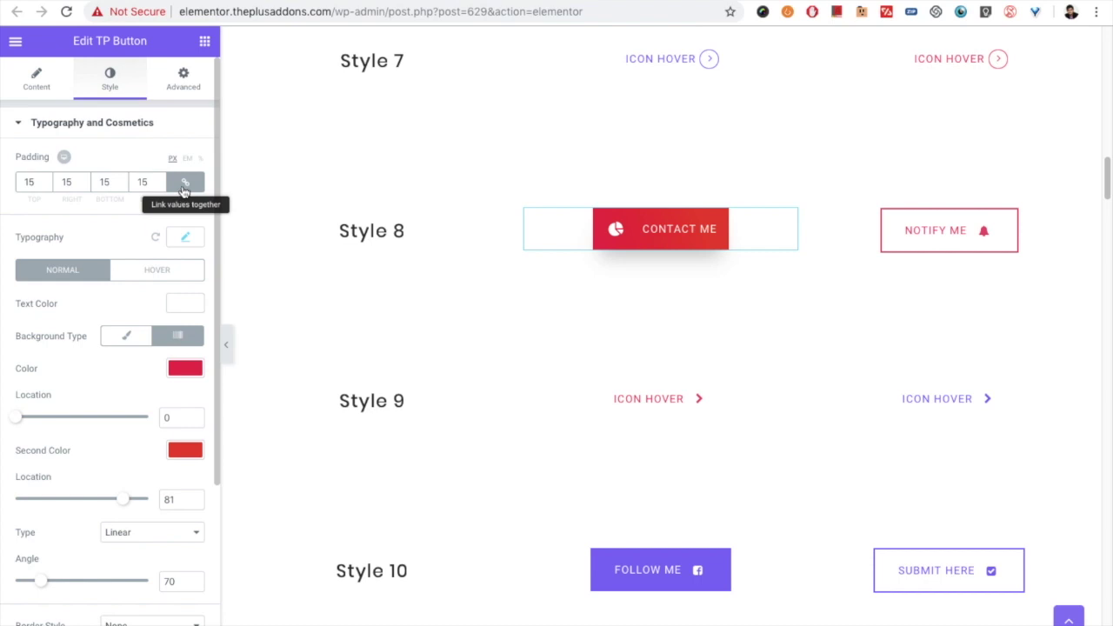
left_click(179, 186)
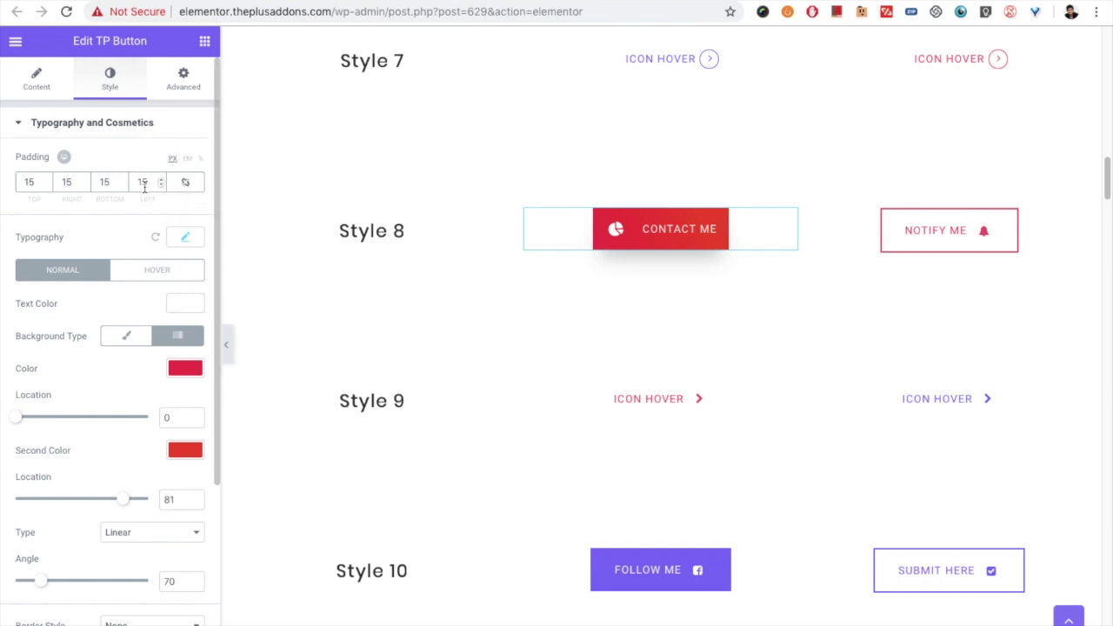
double_click(109, 182)
type("0")
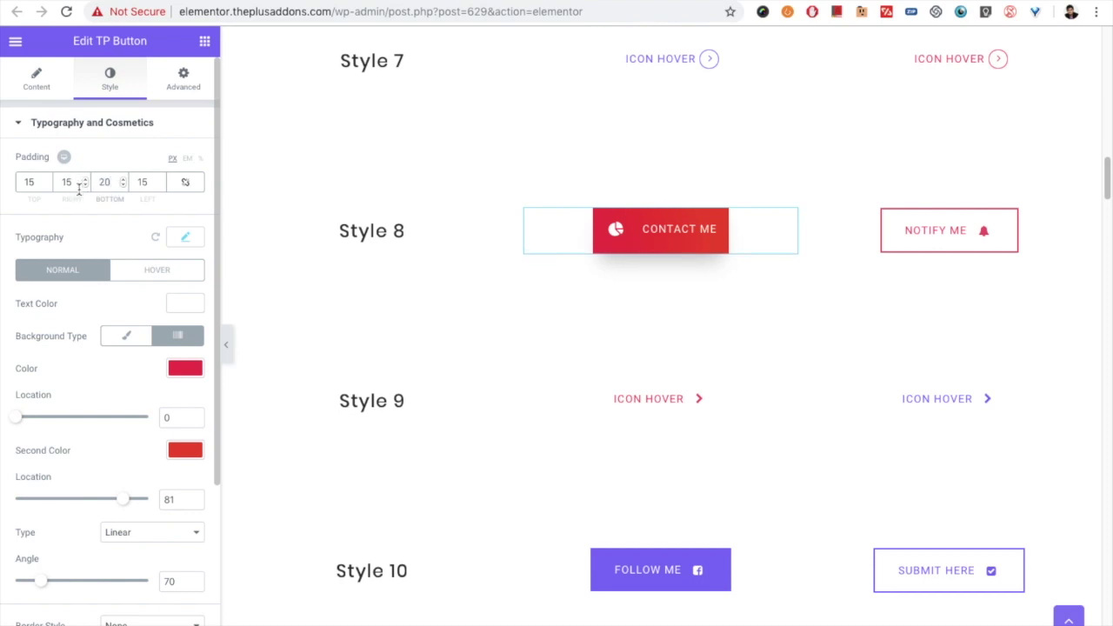
double_click(31, 183)
type("0")
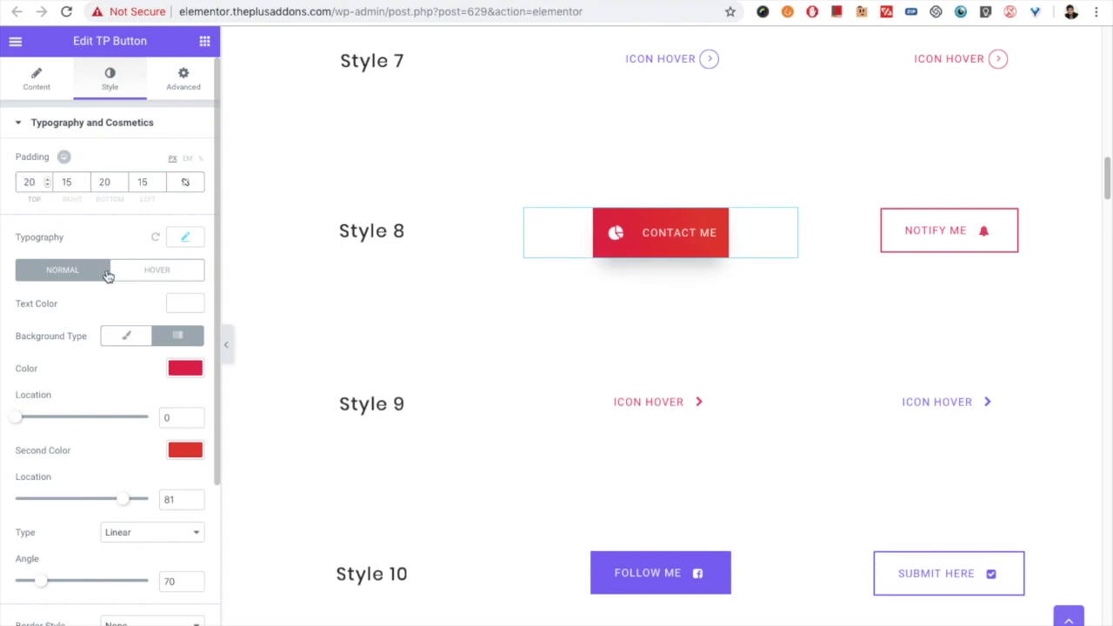
scroll(113, 282, "down", 1)
Toggle the Typography popover open and closed, leaving the red gradient background visible
left_click(186, 216)
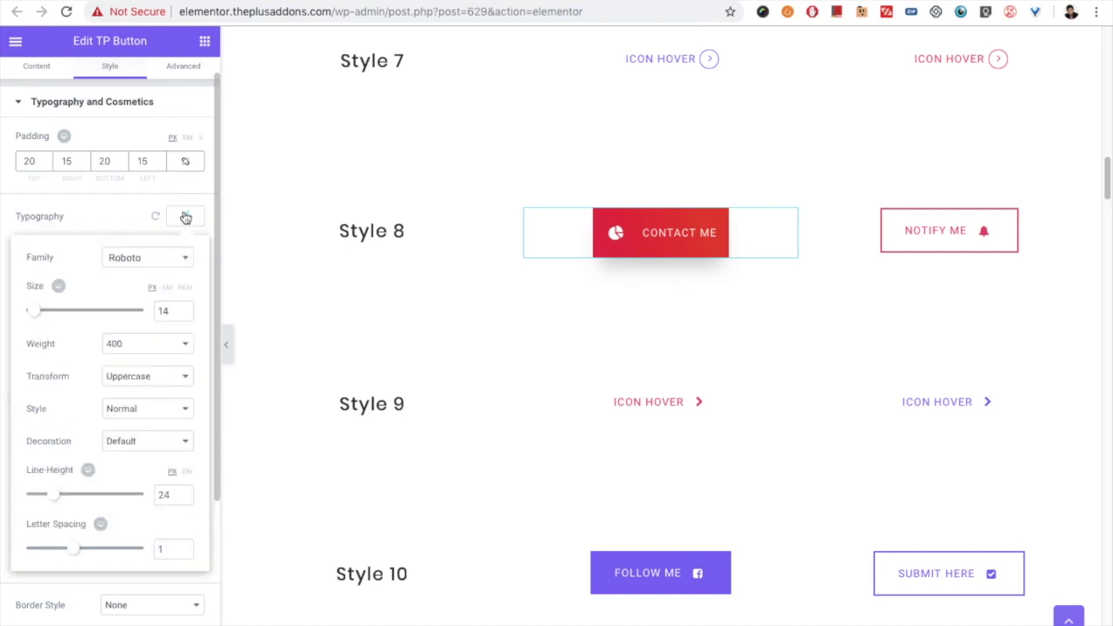
left_click(187, 218)
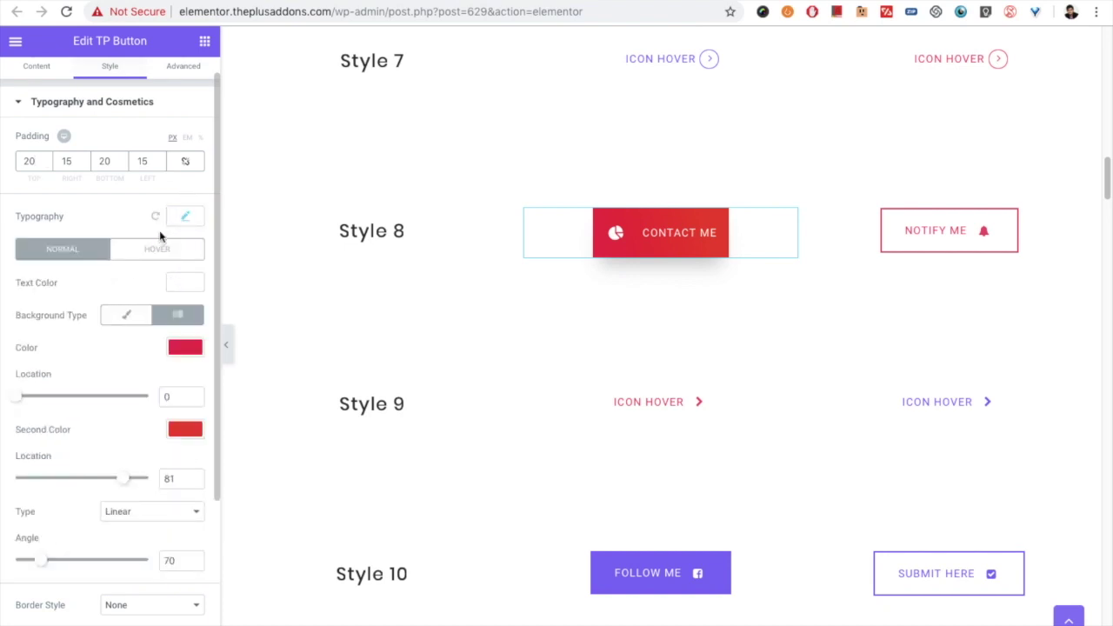
left_click(185, 220)
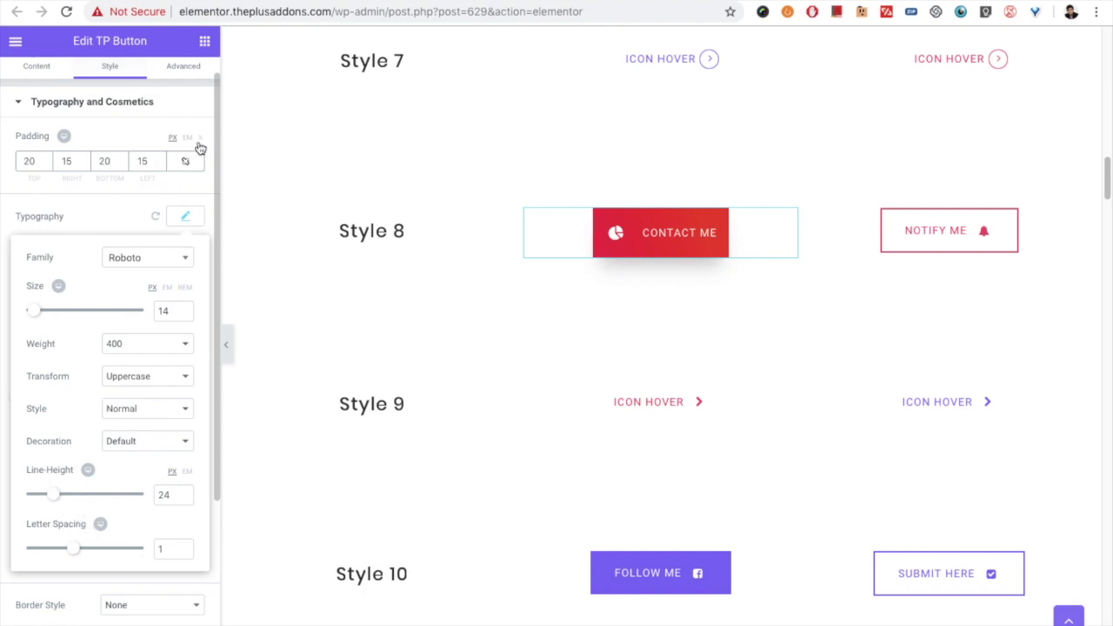
left_click(185, 216)
scroll(62, 357, "down", 1)
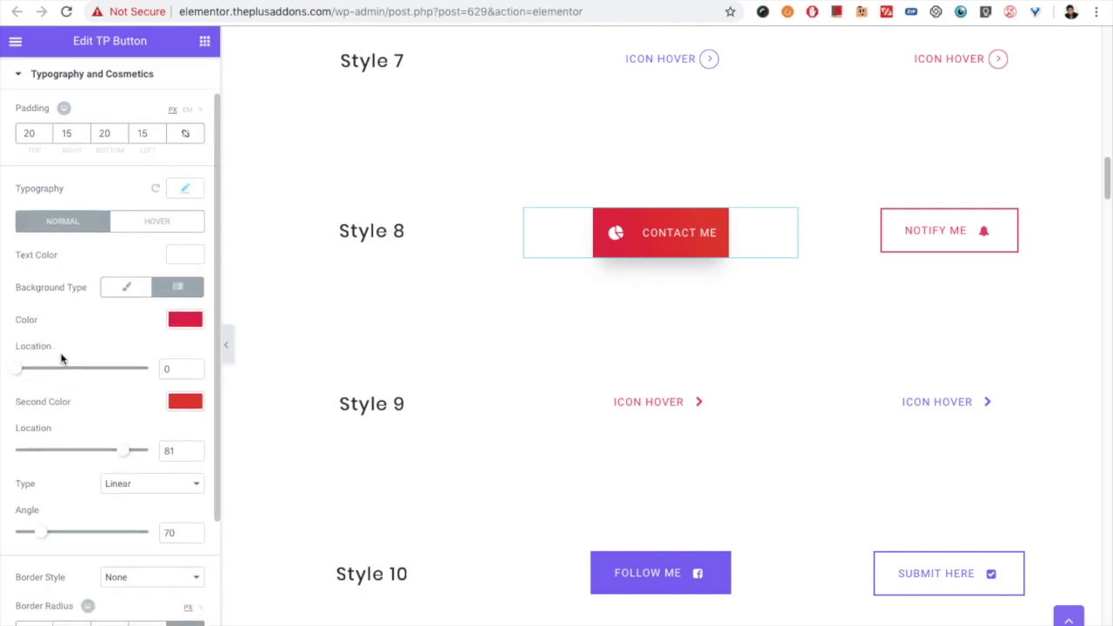
scroll(69, 336, "down", 1)
scroll(62, 303, "down", 1)
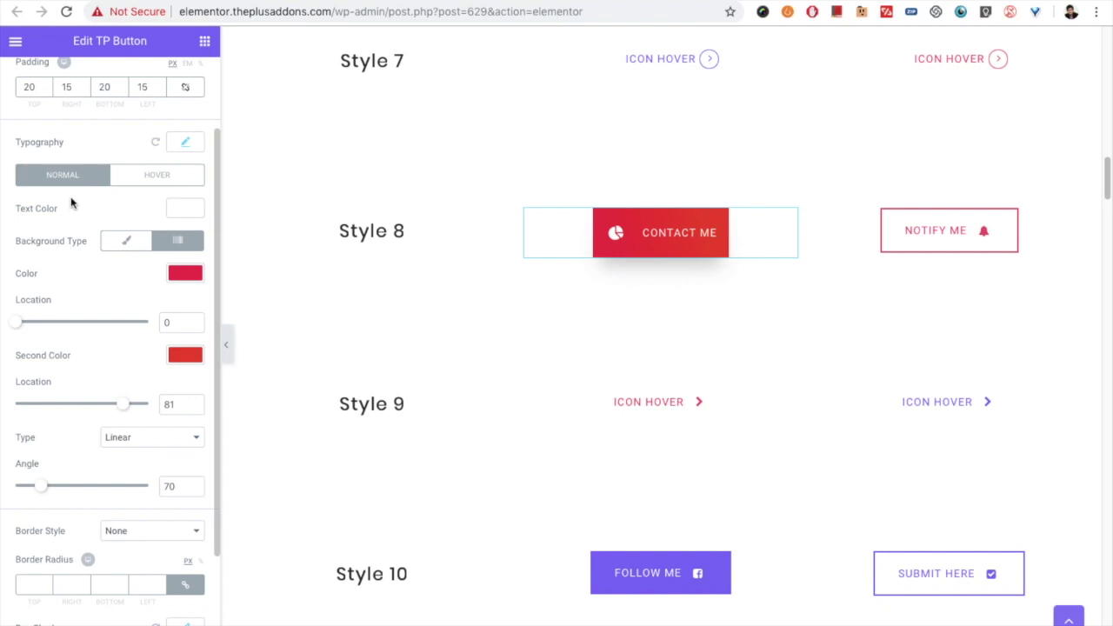
left_click(152, 178)
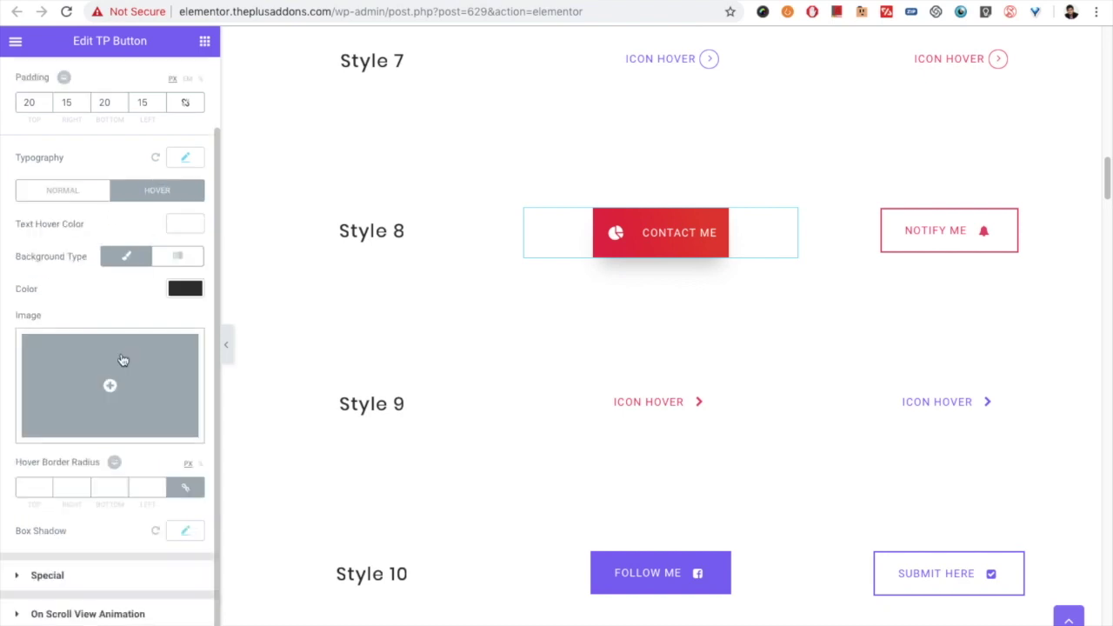
left_click(56, 200)
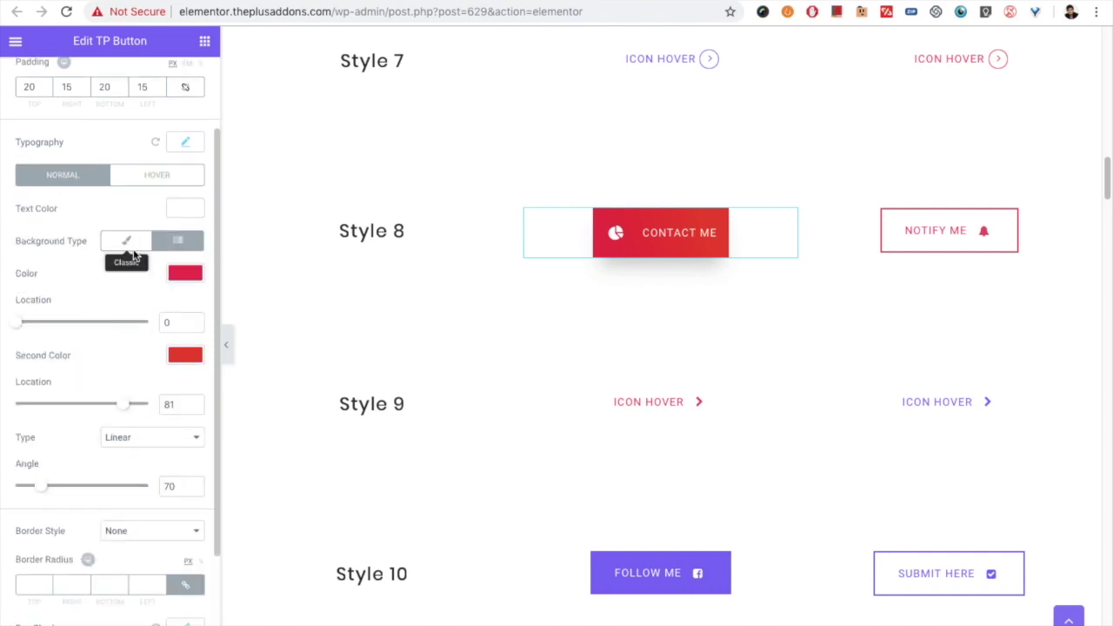
scroll(87, 374, "down", 2)
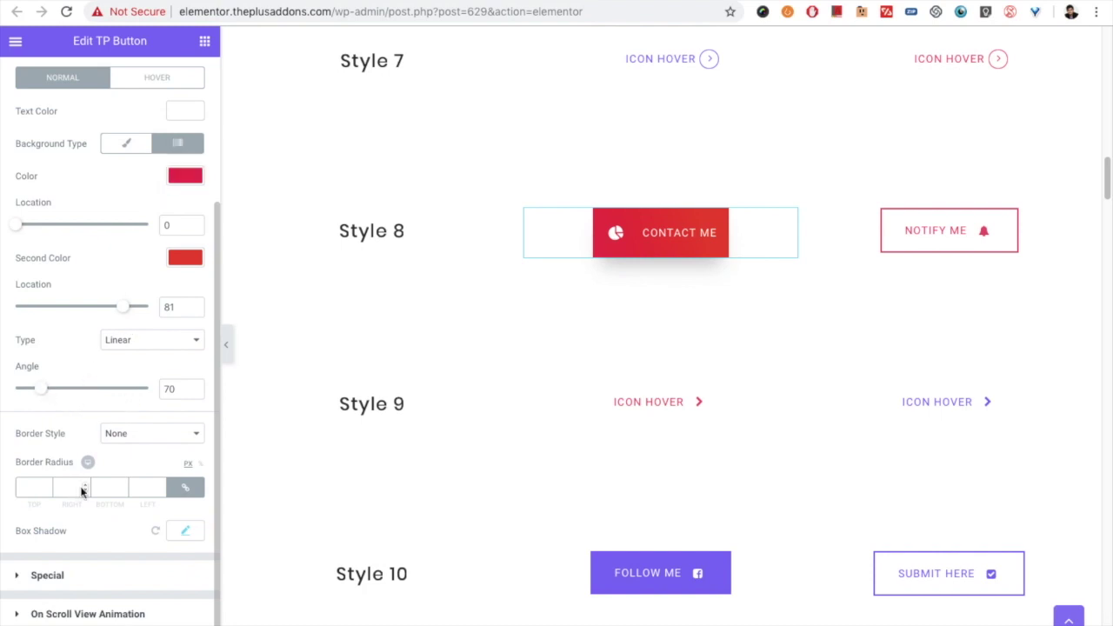
left_click(131, 438)
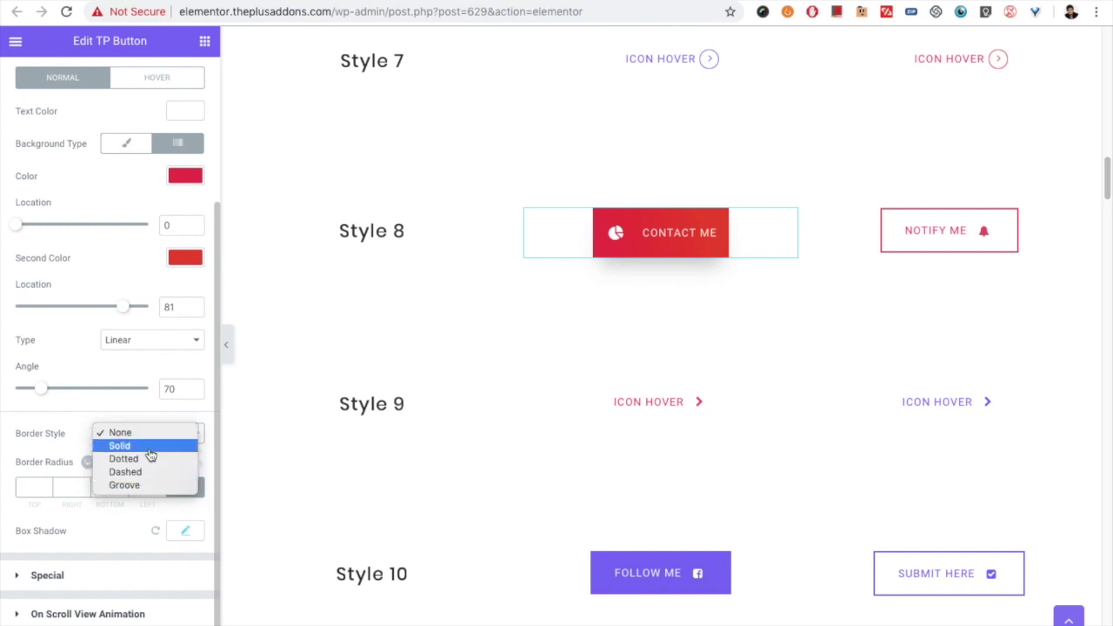
left_click(119, 432)
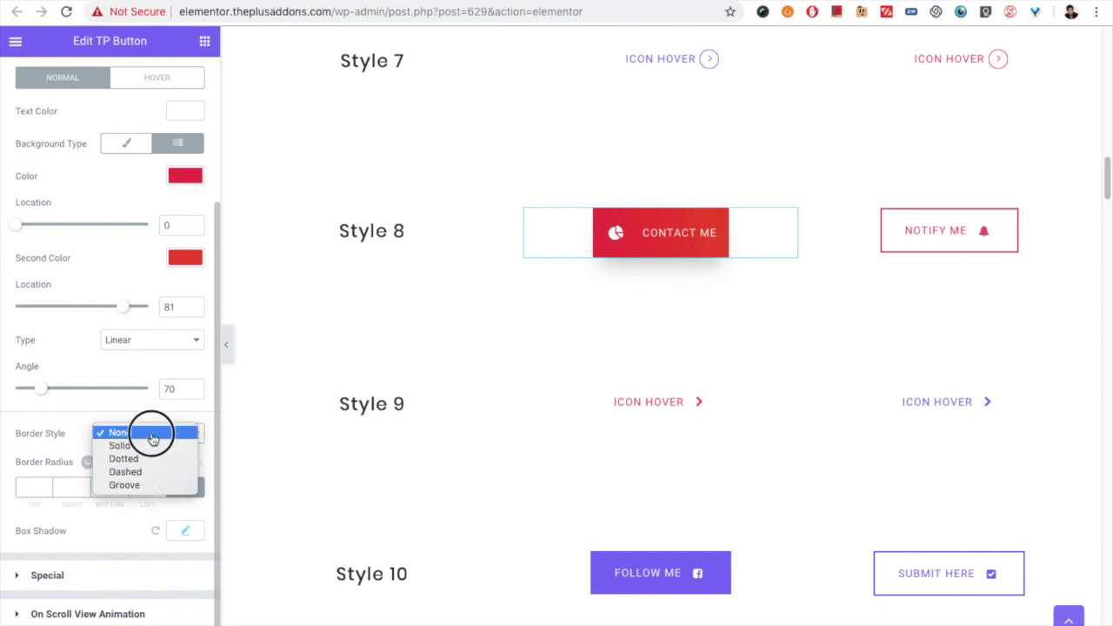
Scroll through the button sections and show the button's HOVER-state black background styling
scroll(330, 452, "down", 2)
scroll(440, 390, "down", 5)
scroll(440, 390, "down", 10)
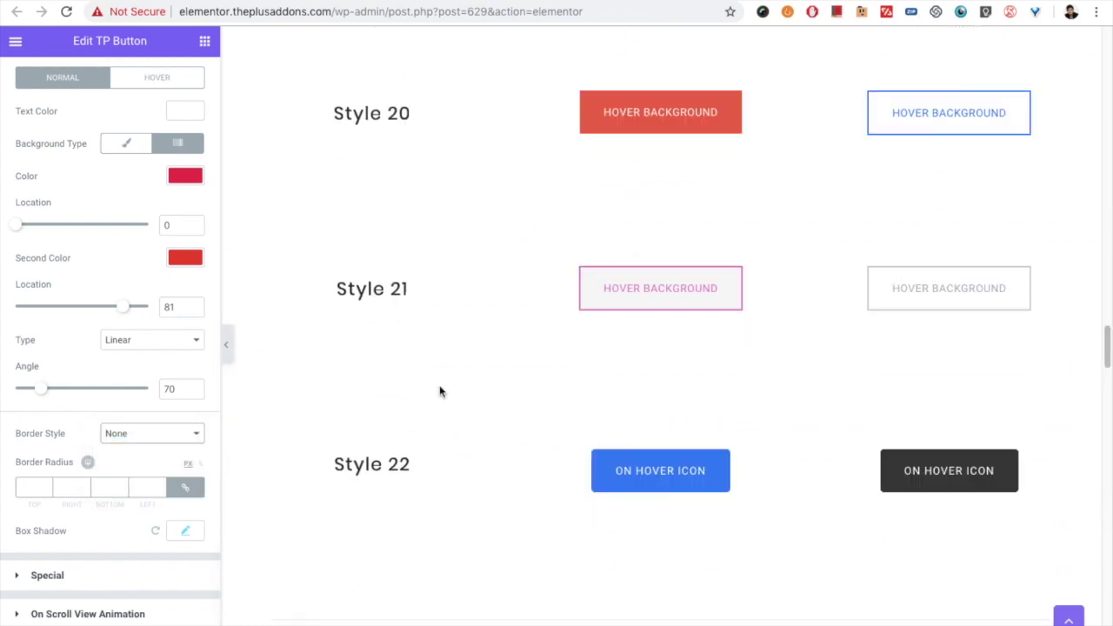
scroll(440, 391, "down", 10)
scroll(440, 391, "down", 10)
scroll(440, 393, "up", 5)
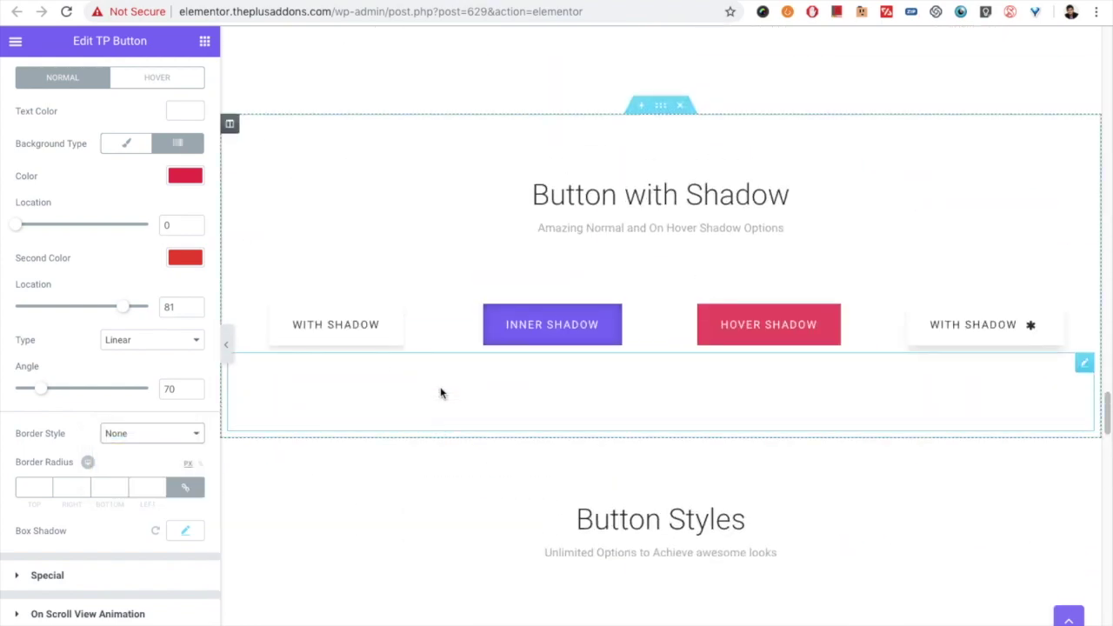
scroll(440, 393, "down", 1)
scroll(441, 393, "down", 4)
scroll(440, 394, "down", 2)
scroll(442, 392, "down", 5)
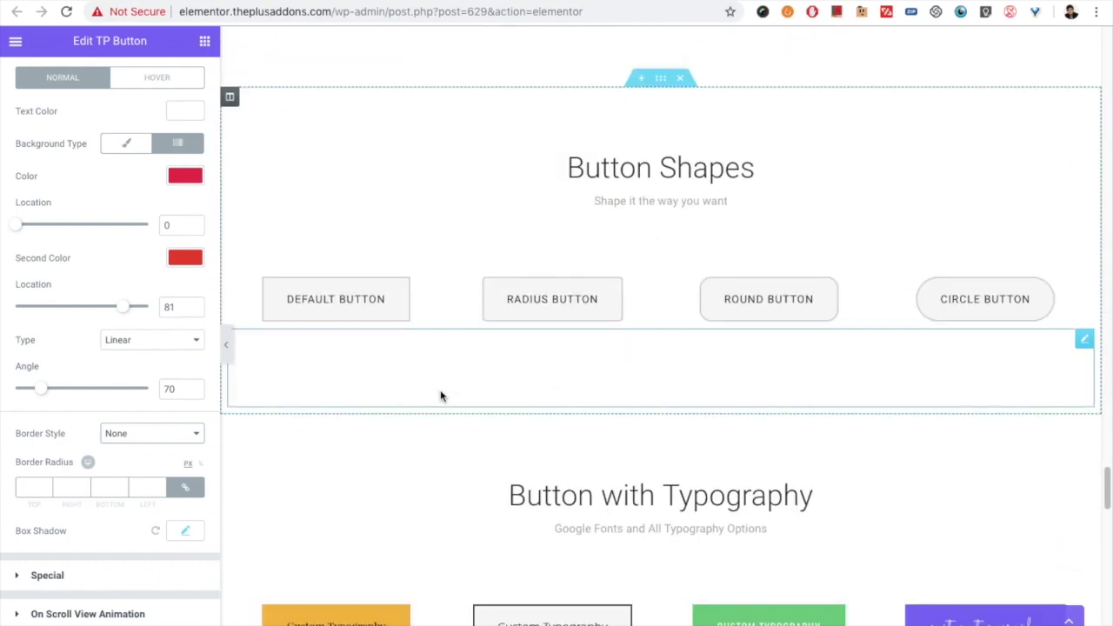
scroll(441, 394, "down", 1)
scroll(441, 394, "down", 2)
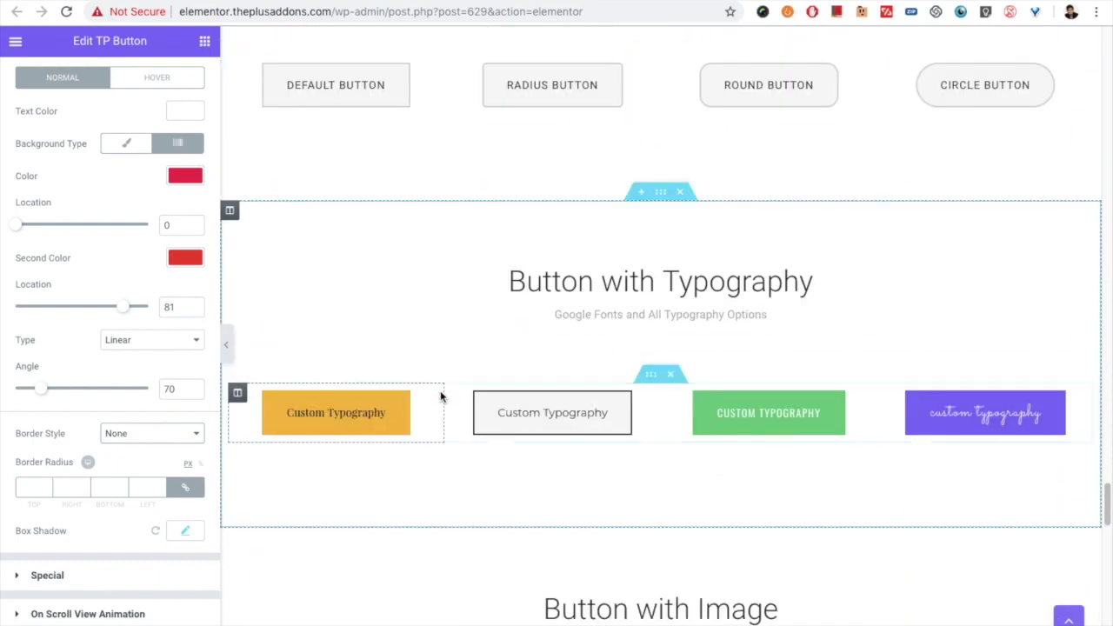
scroll(442, 394, "down", 2)
scroll(441, 397, "down", 2)
scroll(440, 397, "down", 1)
scroll(441, 396, "down", 5)
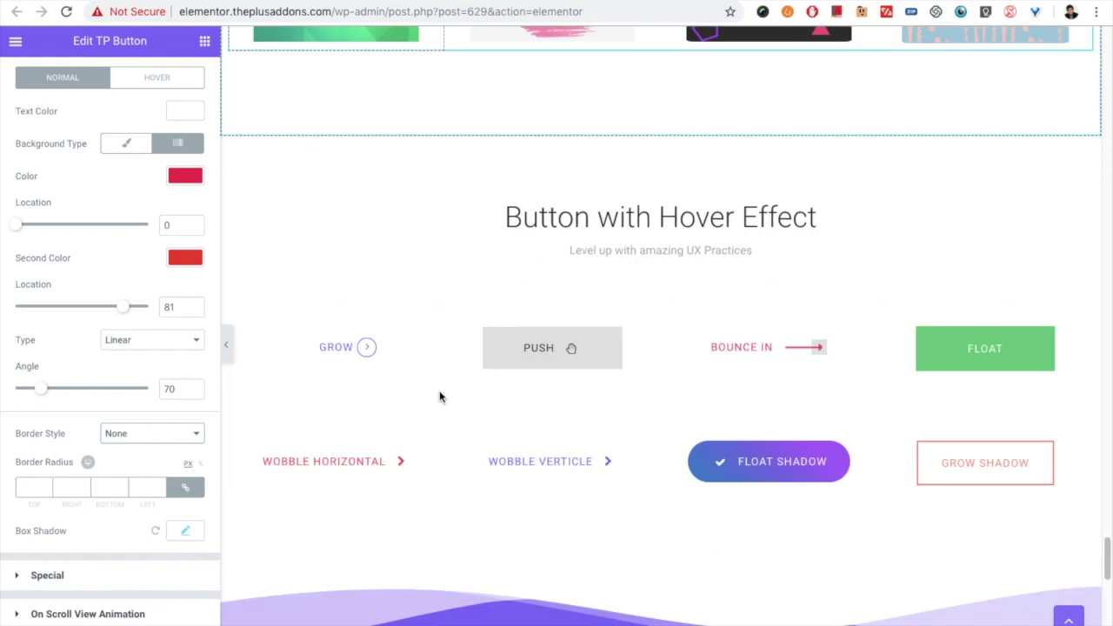
scroll(440, 396, "up", 15)
scroll(440, 398, "up", 10)
scroll(442, 392, "up", 4)
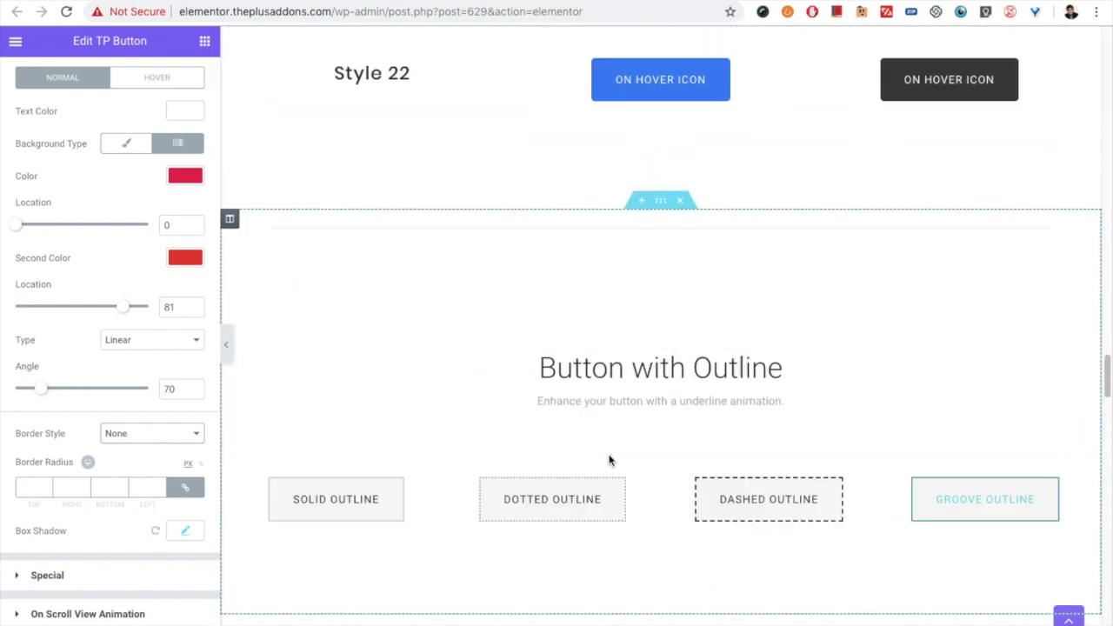
scroll(609, 460, "down", 1)
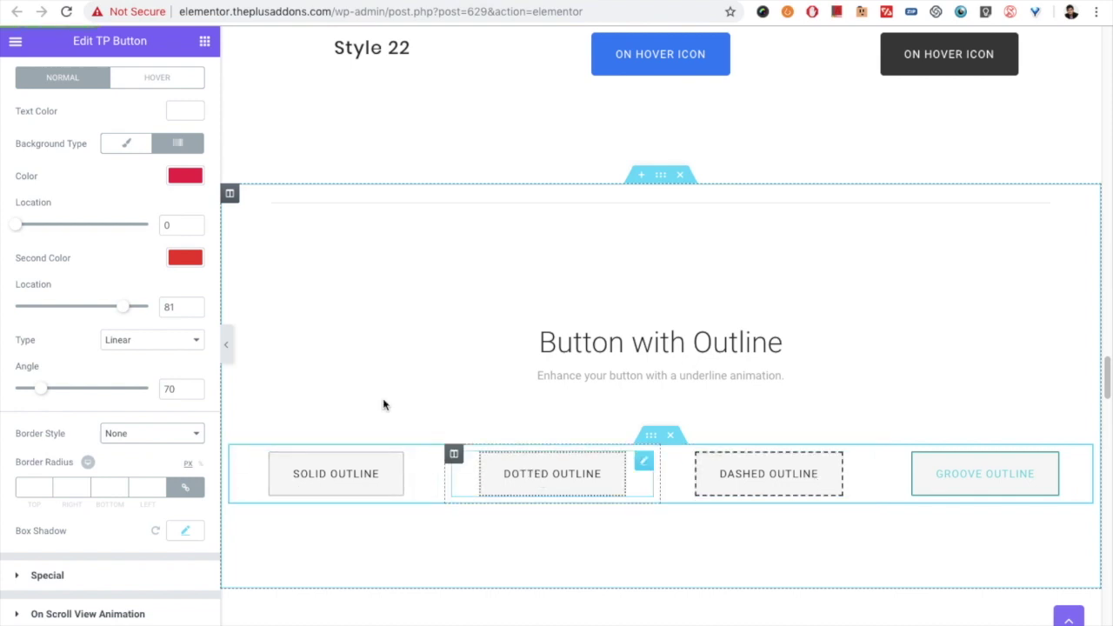
left_click(141, 84)
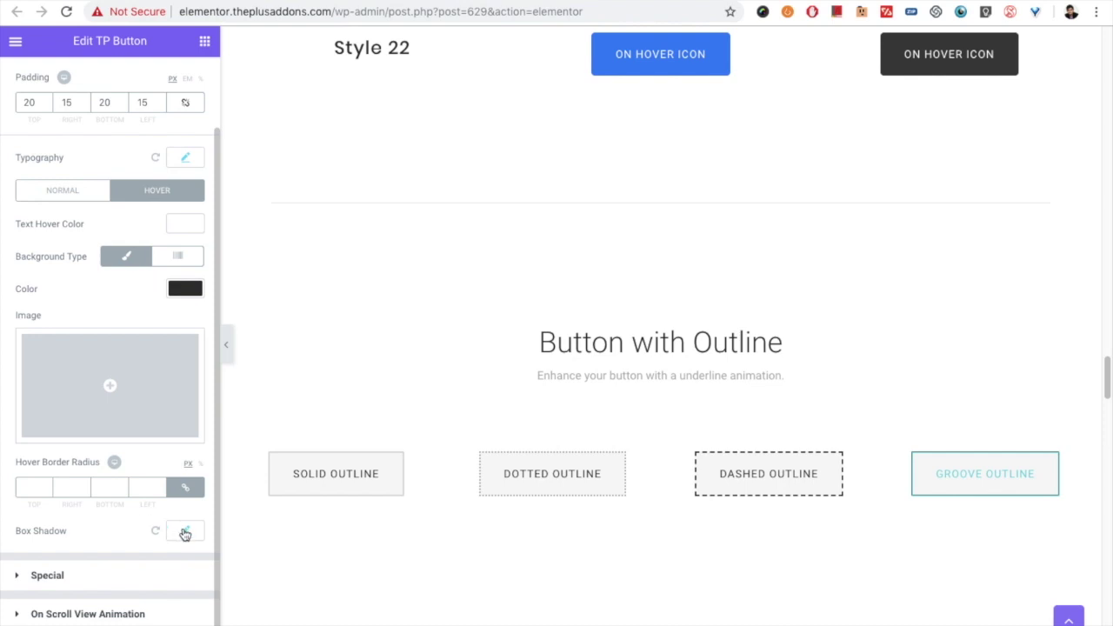
Return to Normal styling and expand Special, with Magic Scroll, Tooltip and effects off
left_click(77, 193)
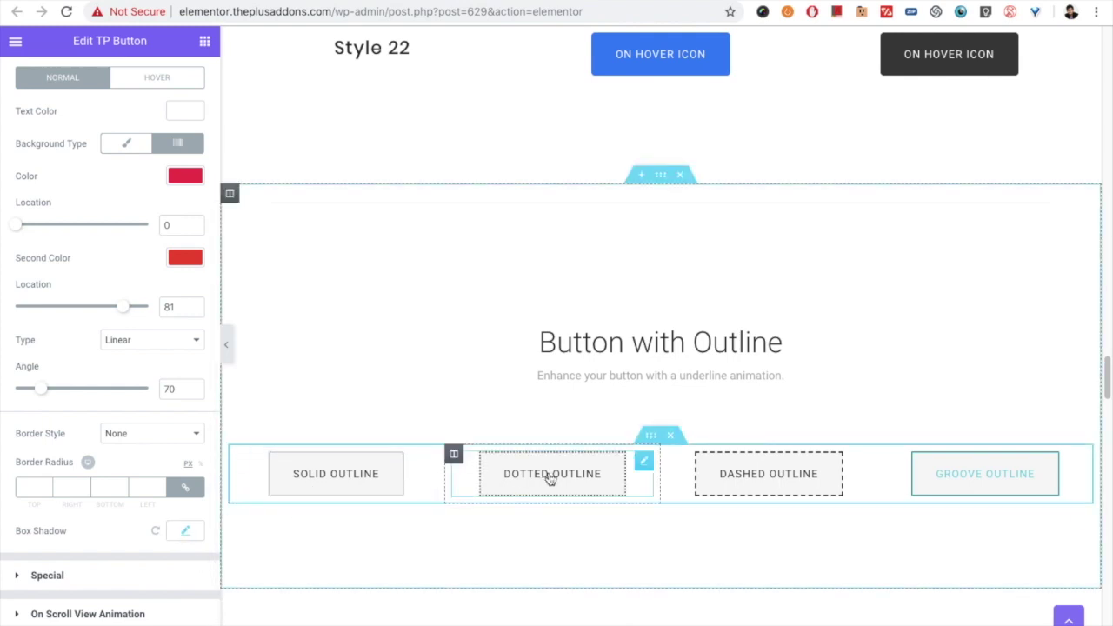
left_click(55, 577)
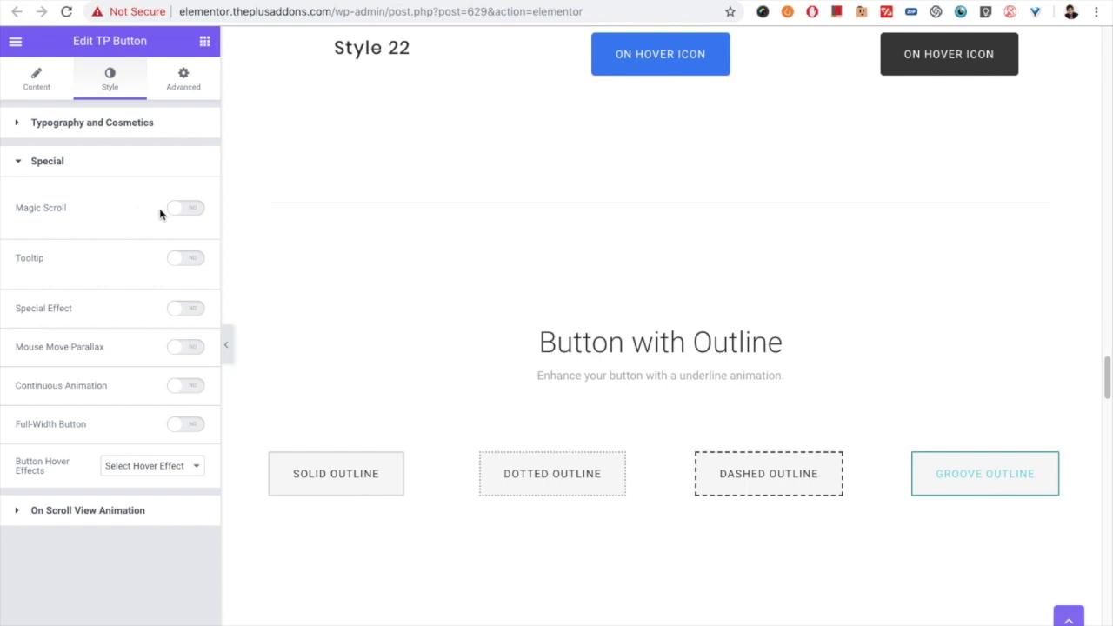
Toggle Magic Scroll on and off, then switch on the button's tooltip
left_click(181, 210)
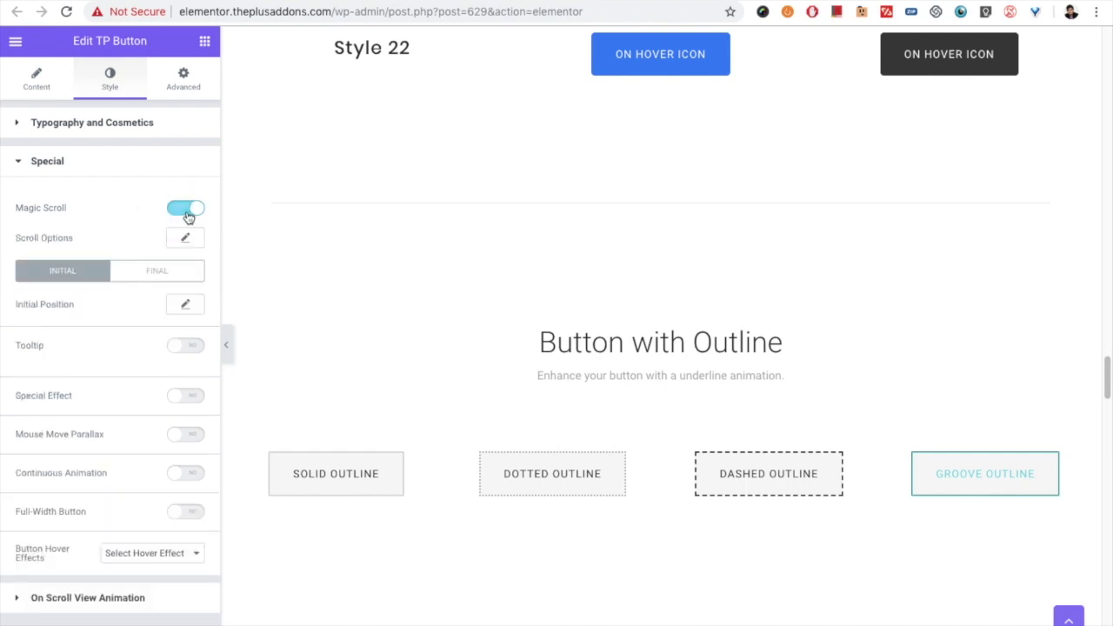
left_click(186, 213)
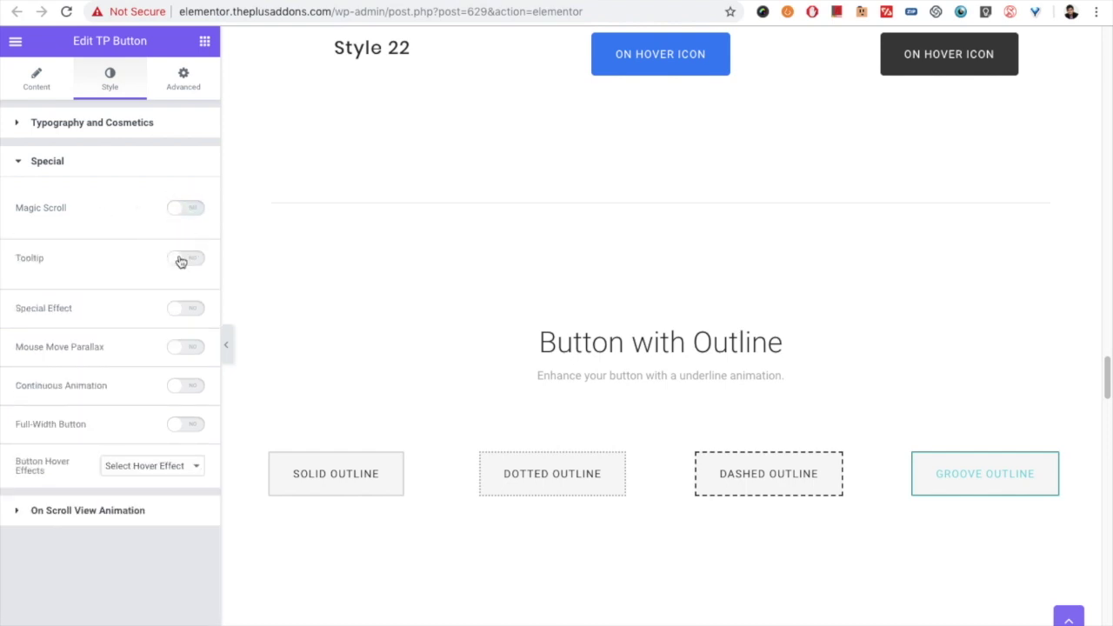
left_click(181, 261)
Show the tooltip's Style sub-tab settings instead of its description text
scroll(513, 298, "up", 10)
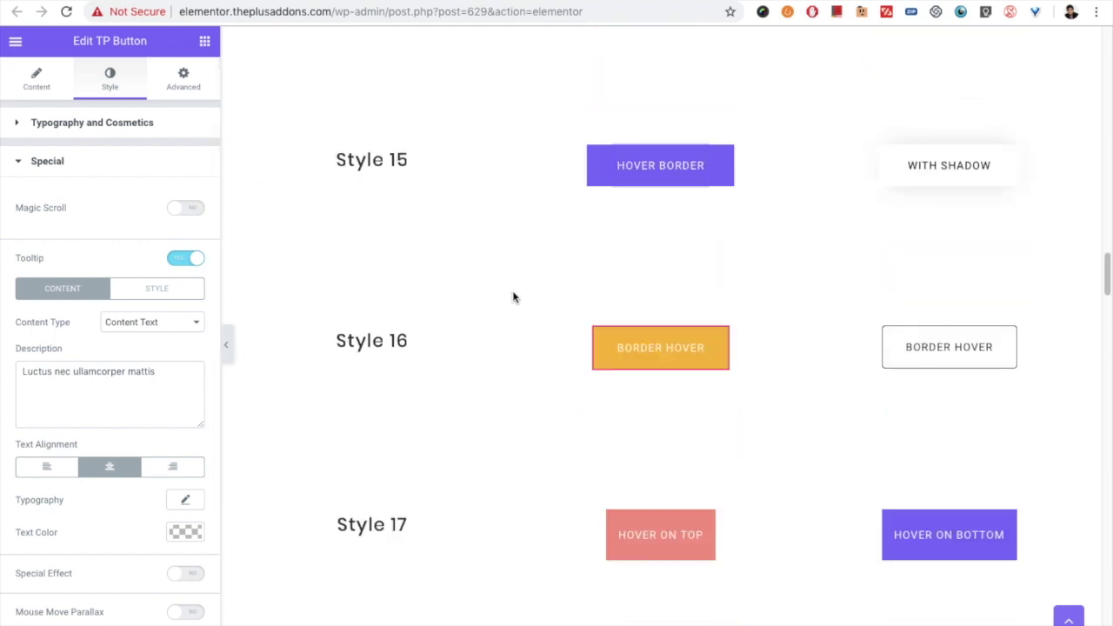
scroll(513, 298, "up", 3)
scroll(516, 294, "up", 2)
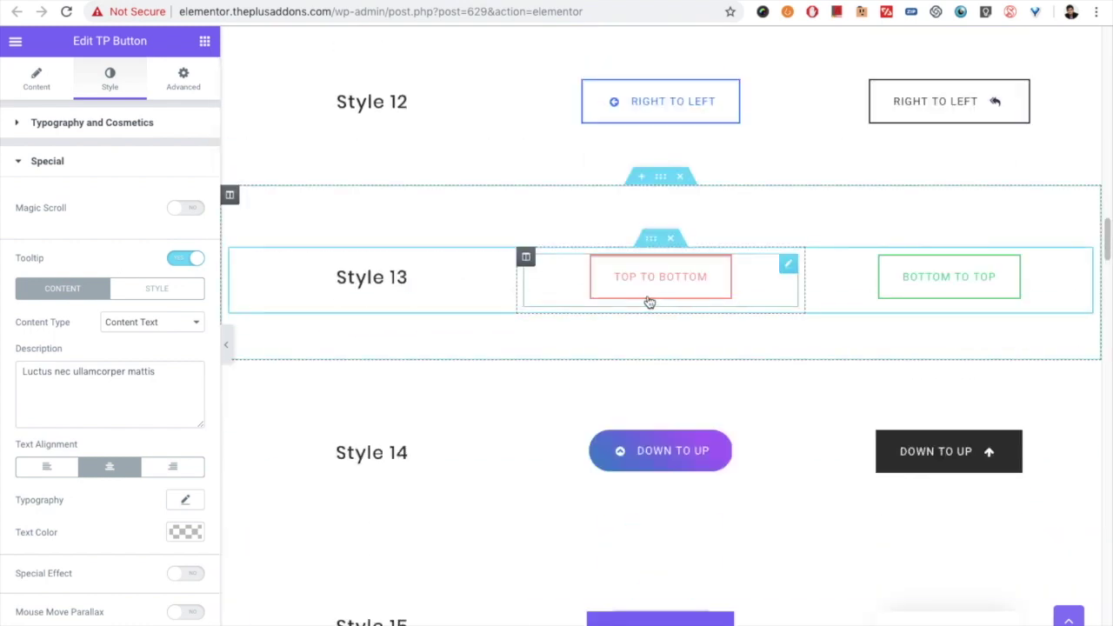
scroll(648, 302, "up", 1)
scroll(648, 302, "up", 3)
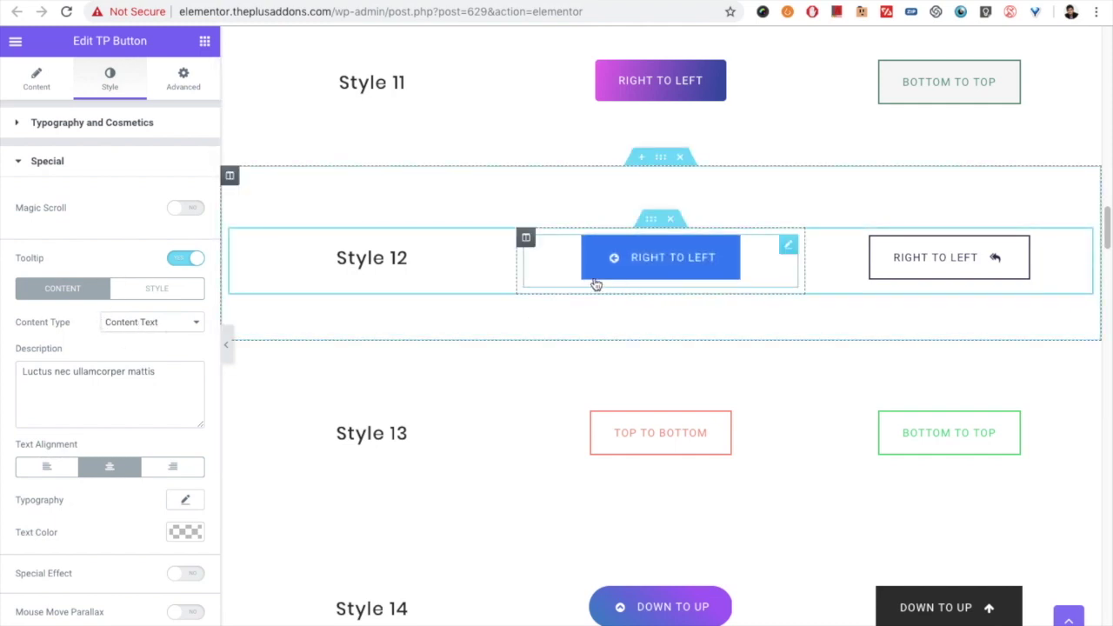
scroll(61, 405, "down", 3)
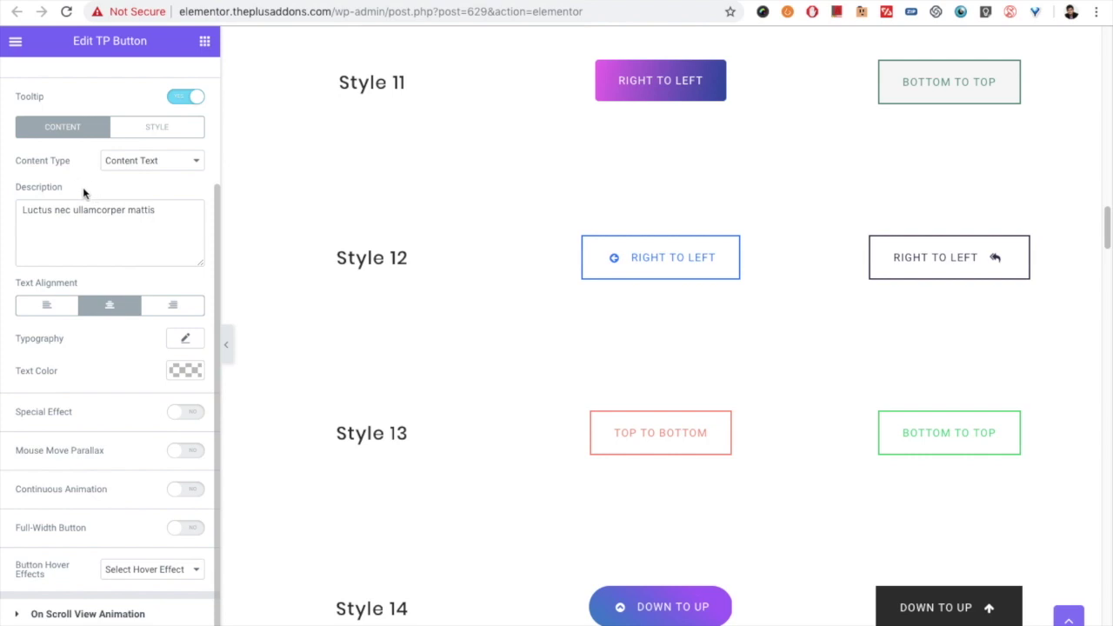
left_click(162, 129)
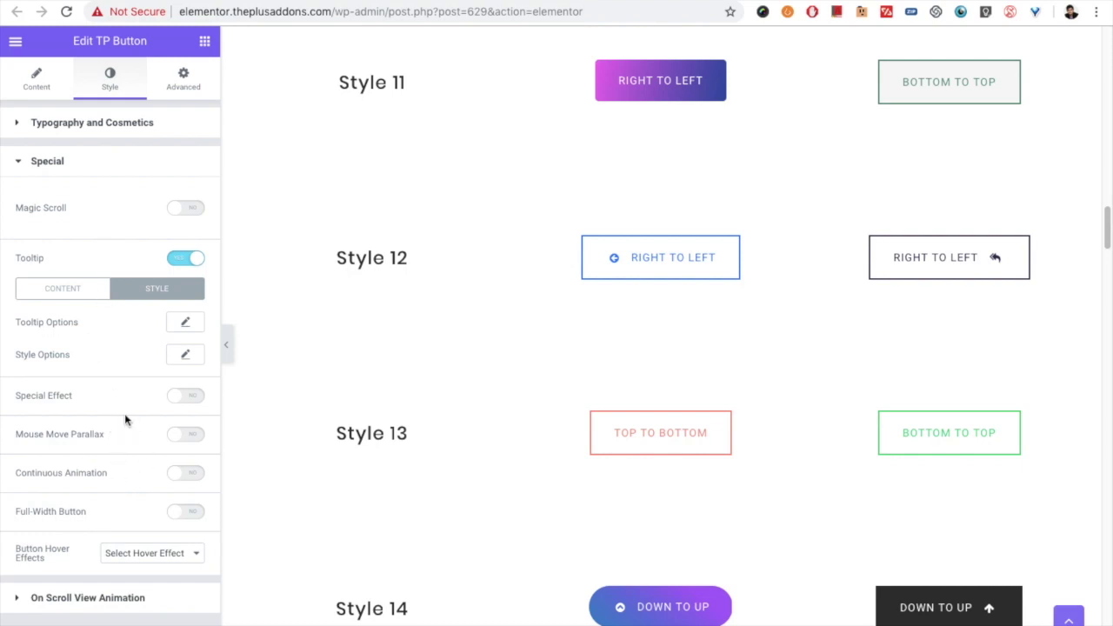
Turn the tooltip off, and try Special Effect and Mouse Move Parallax on, then off
left_click(186, 258)
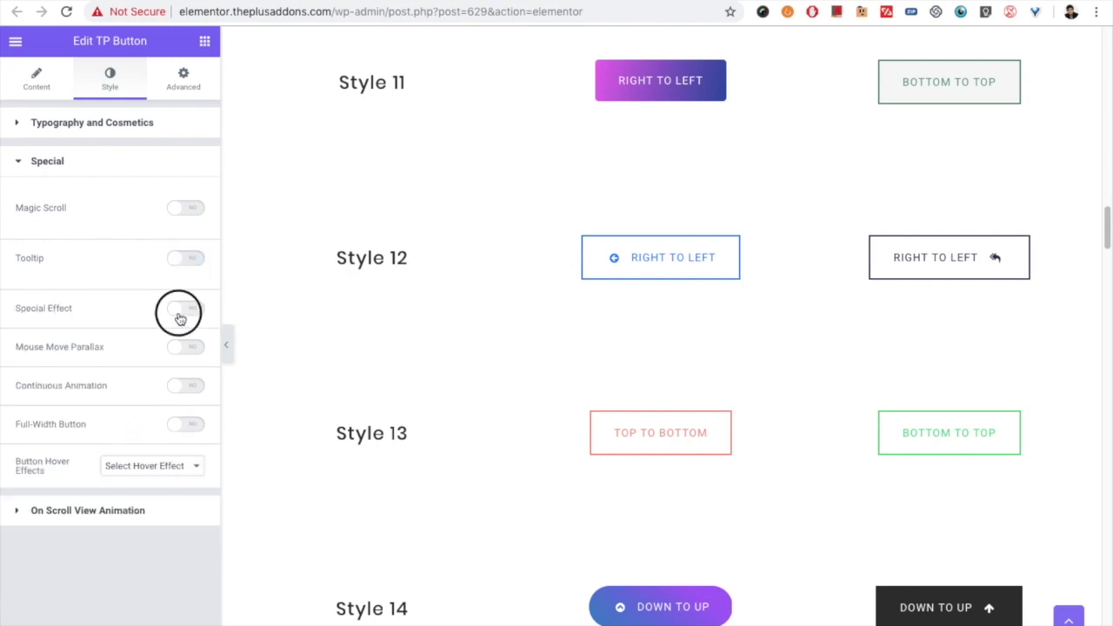
left_click(181, 315)
left_click(188, 340)
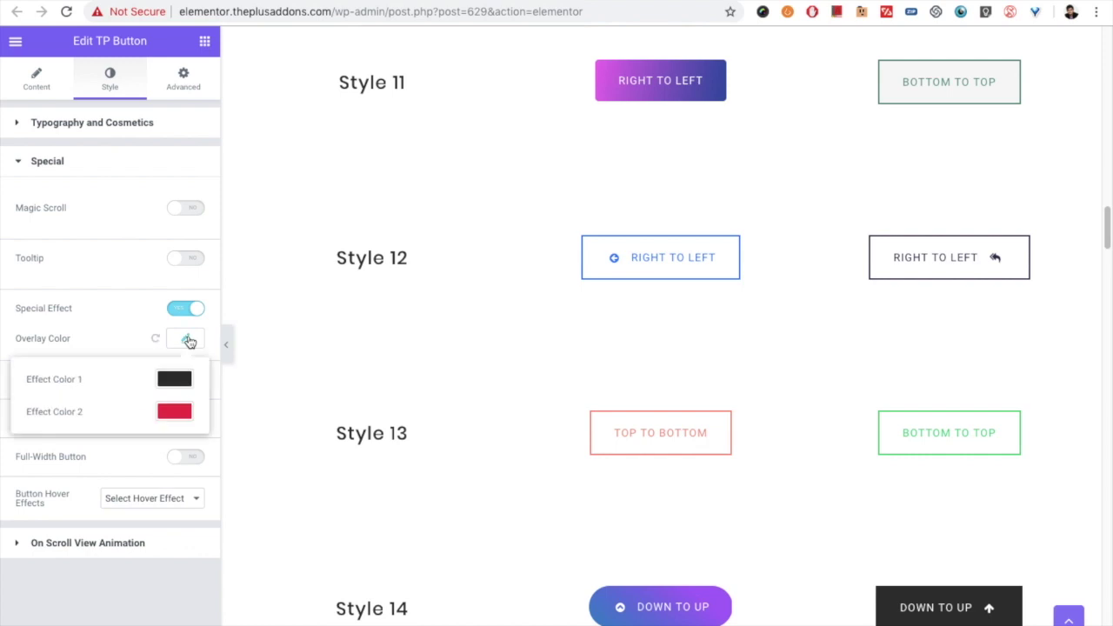
left_click(185, 311)
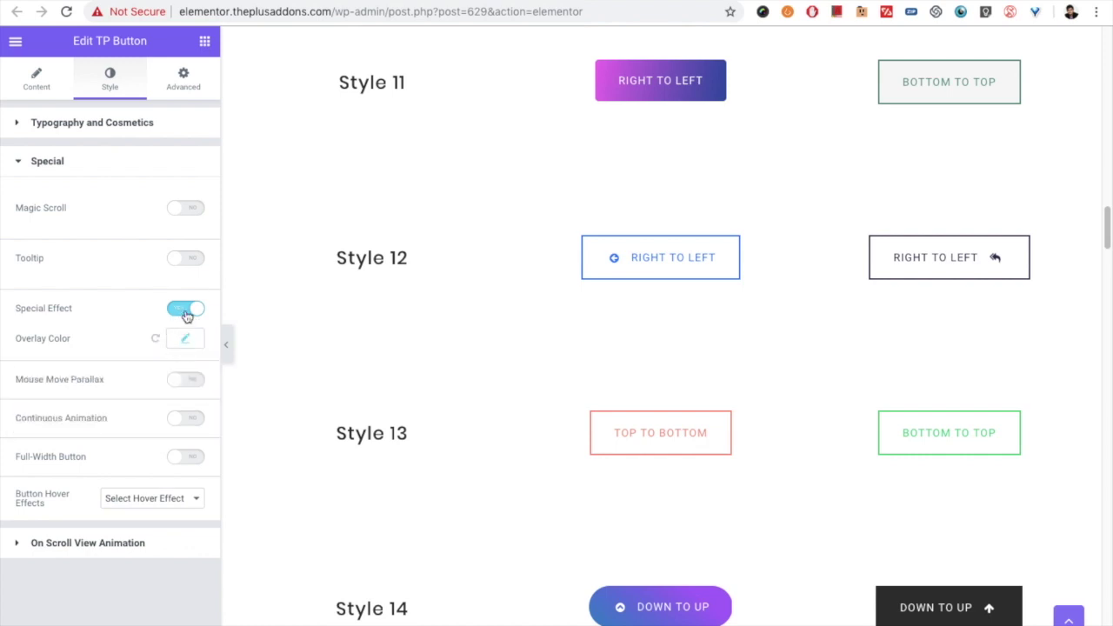
left_click(186, 349)
left_click(186, 377)
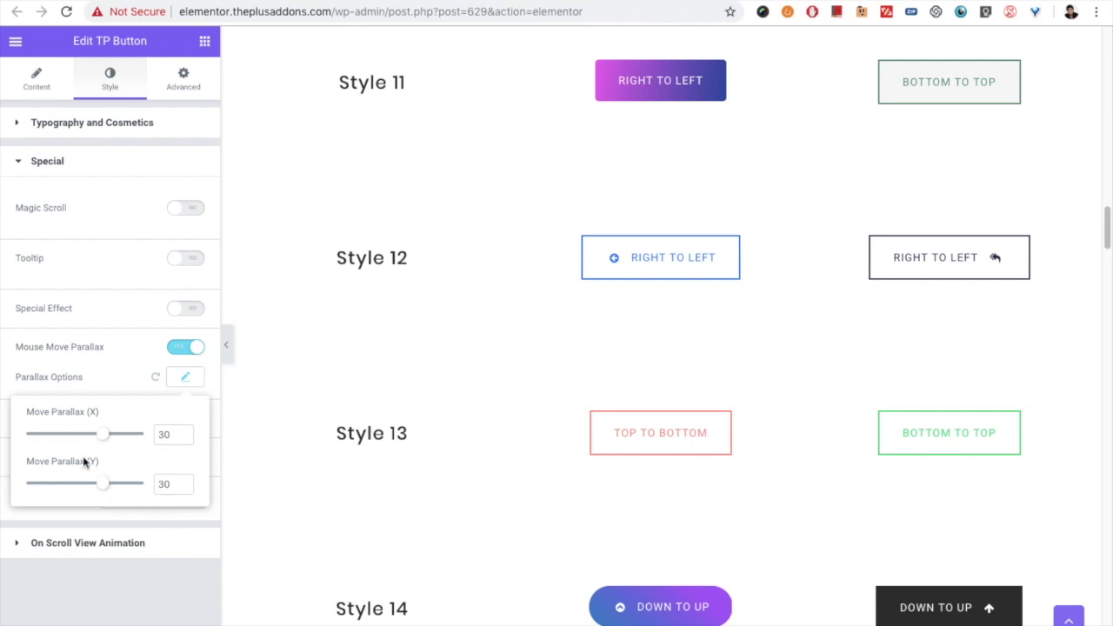
left_click(187, 381)
left_click(192, 349)
Enable a continuous Pulse animation at duration 2.5, and try Hover Animation on and off
left_click(185, 386)
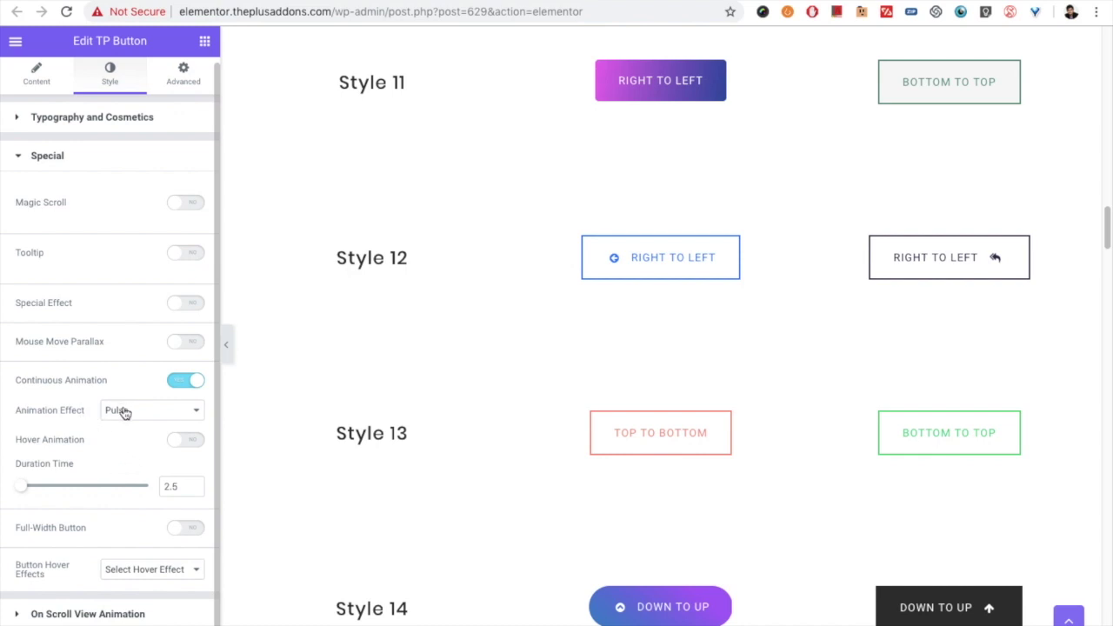
left_click(124, 414)
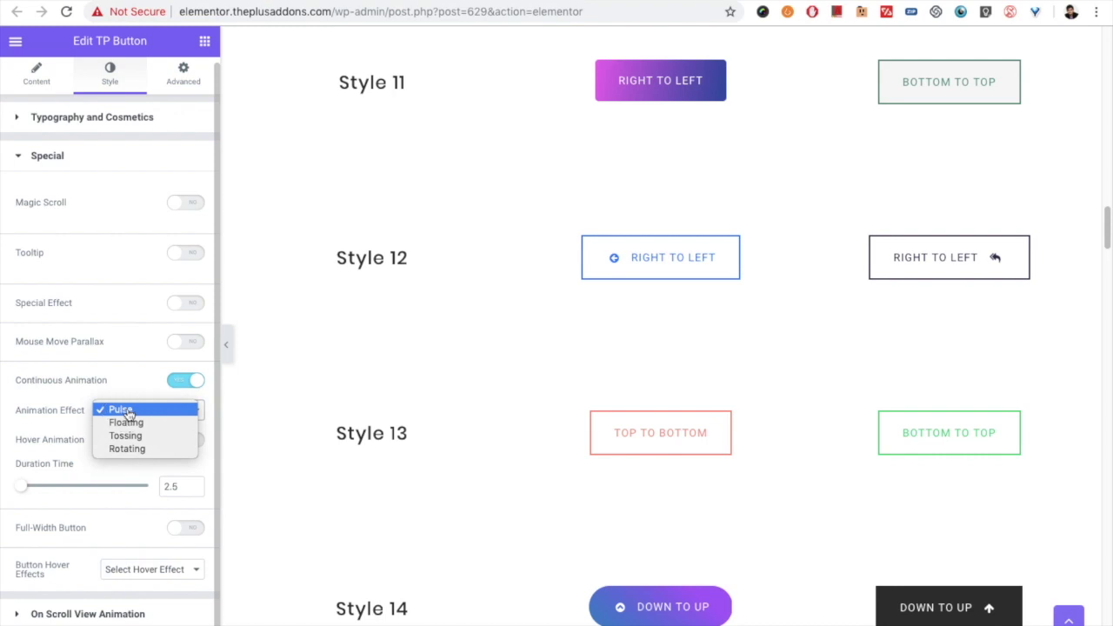
left_click(127, 414)
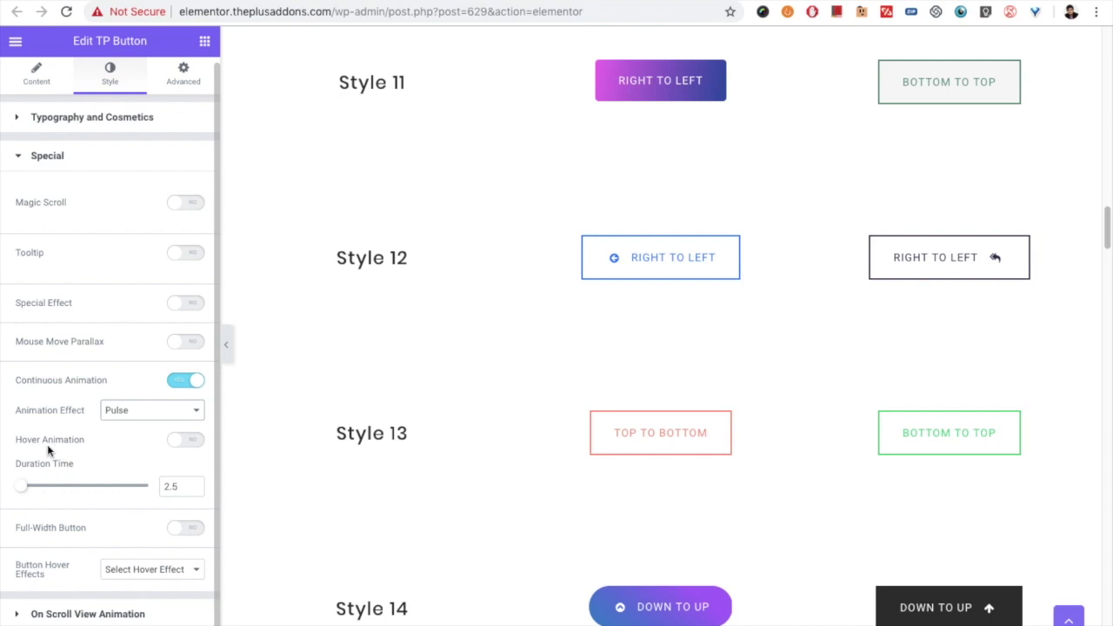
left_click(187, 442)
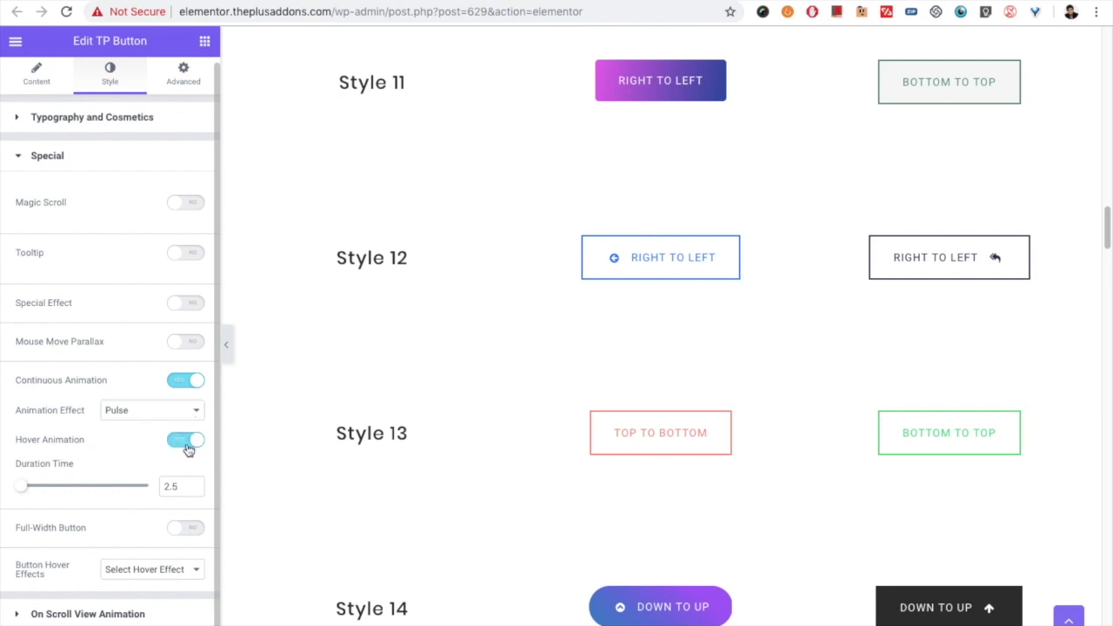
left_click(186, 449)
scroll(479, 469, "down", 8)
scroll(458, 455, "down", 5)
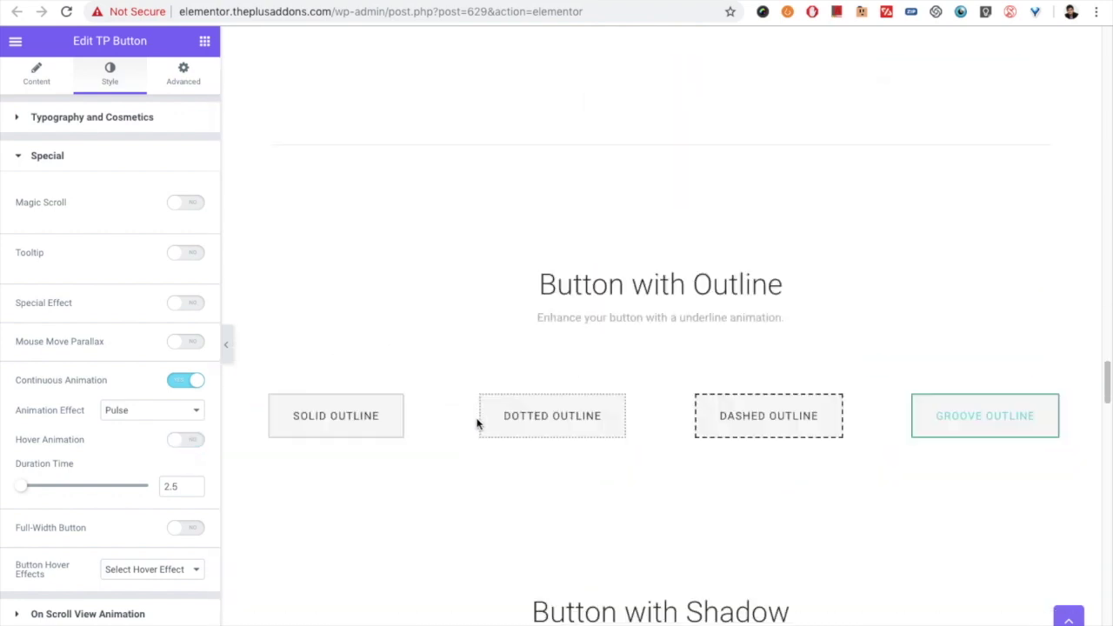
scroll(479, 423, "down", 2)
scroll(413, 437, "down", 5)
scroll(409, 441, "down", 2)
scroll(409, 441, "down", 1)
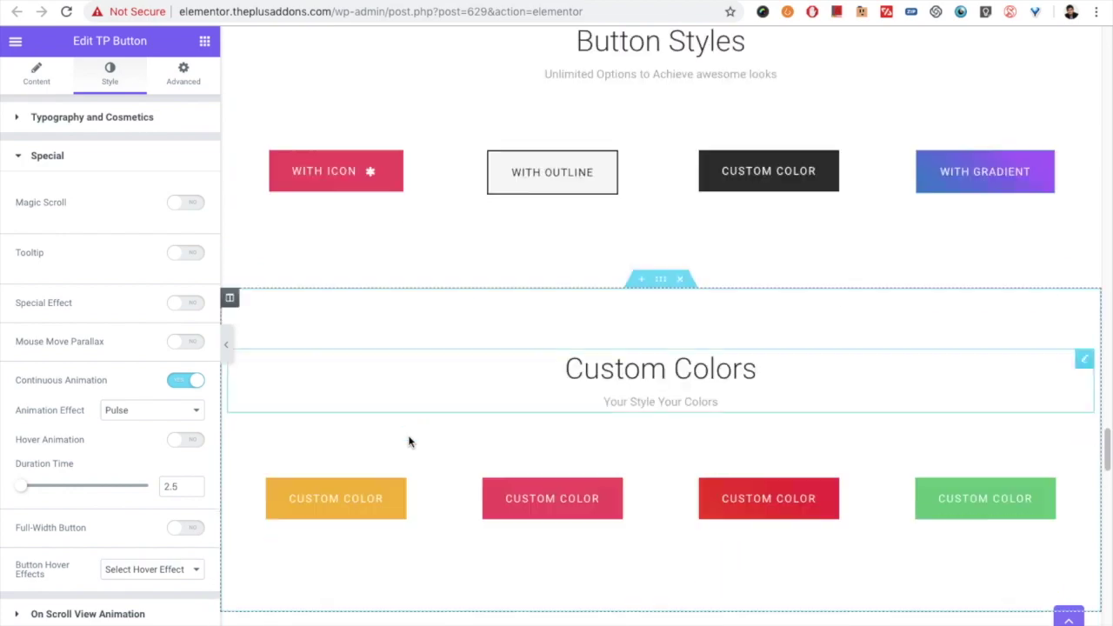
scroll(409, 441, "down", 2)
scroll(411, 442, "down", 2)
scroll(409, 441, "down", 2)
scroll(412, 444, "down", 4)
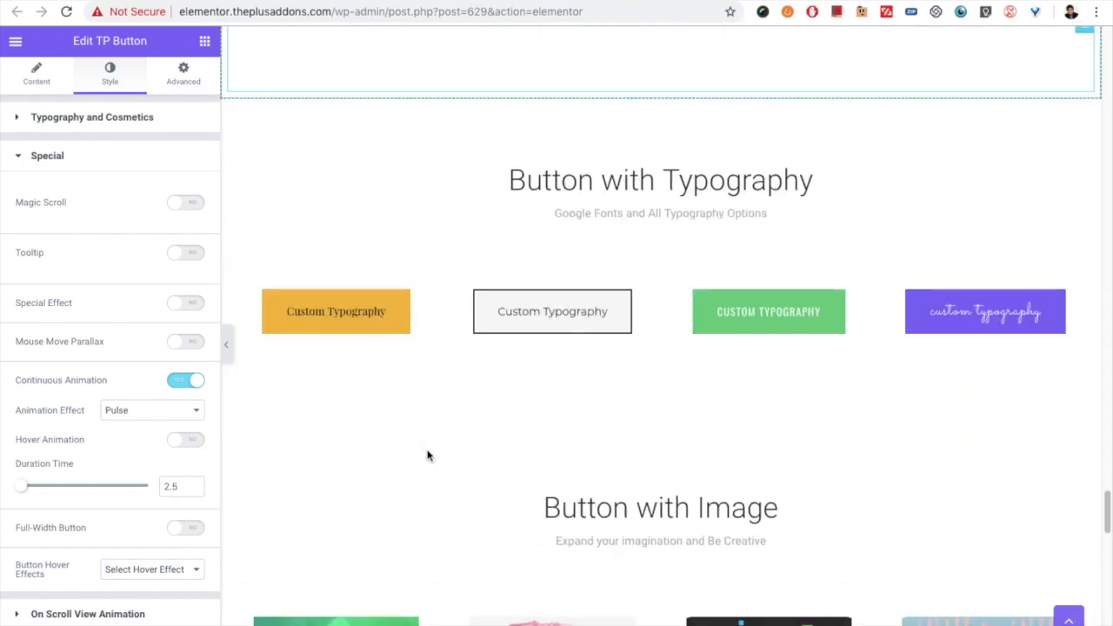
scroll(427, 455, "down", 3)
scroll(427, 455, "down", 4)
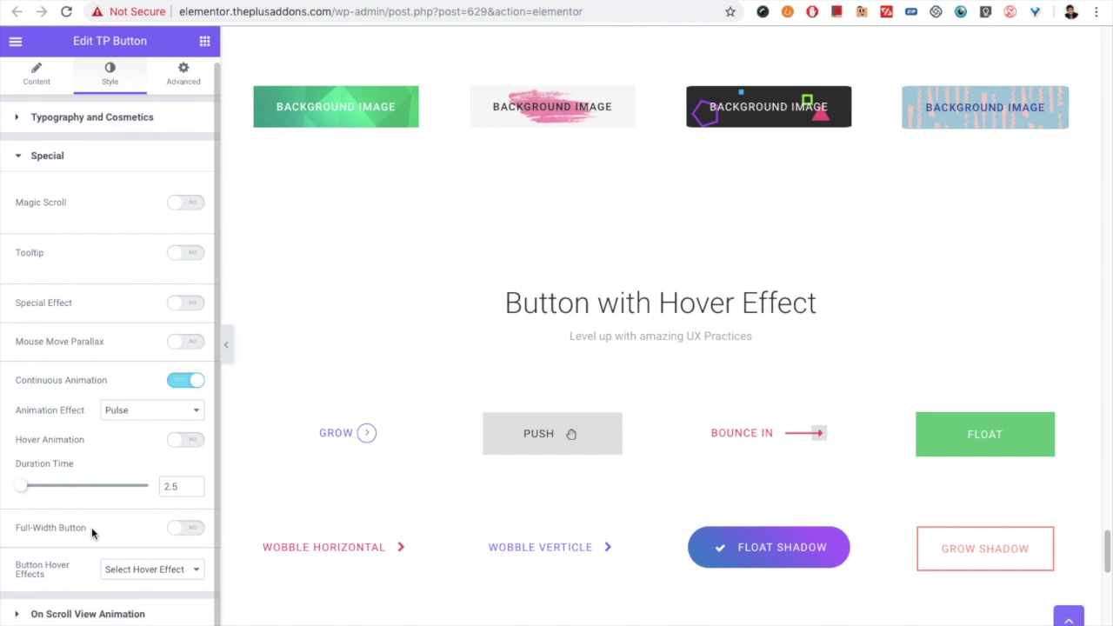
Try Full-Width Button and browse the Button Hover Effects list without choosing one
left_click(181, 529)
left_click(130, 574)
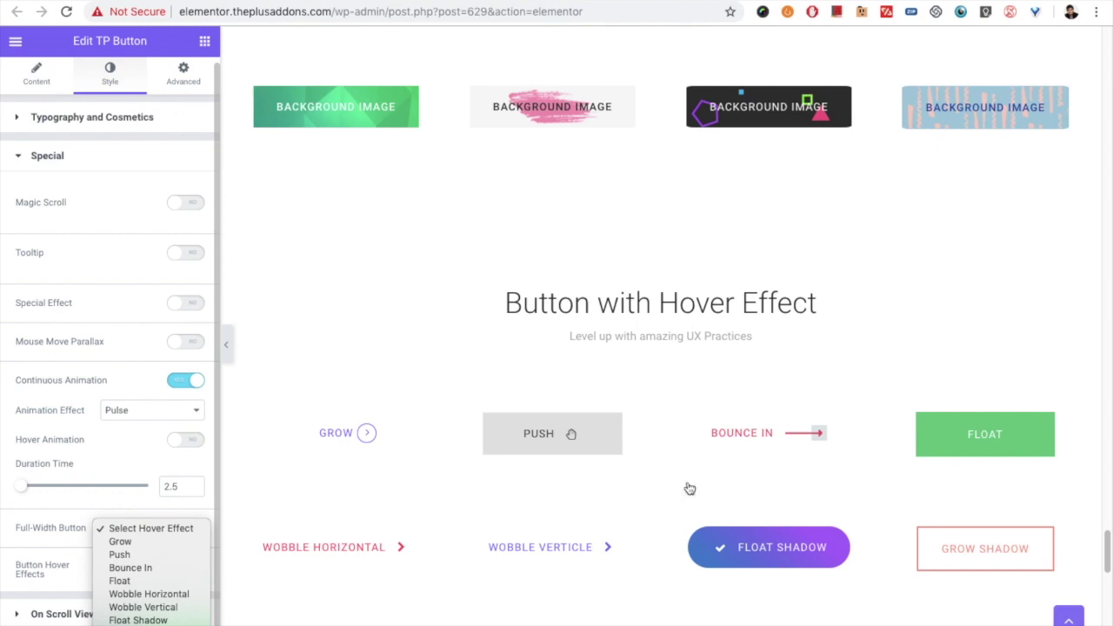
left_click(39, 563)
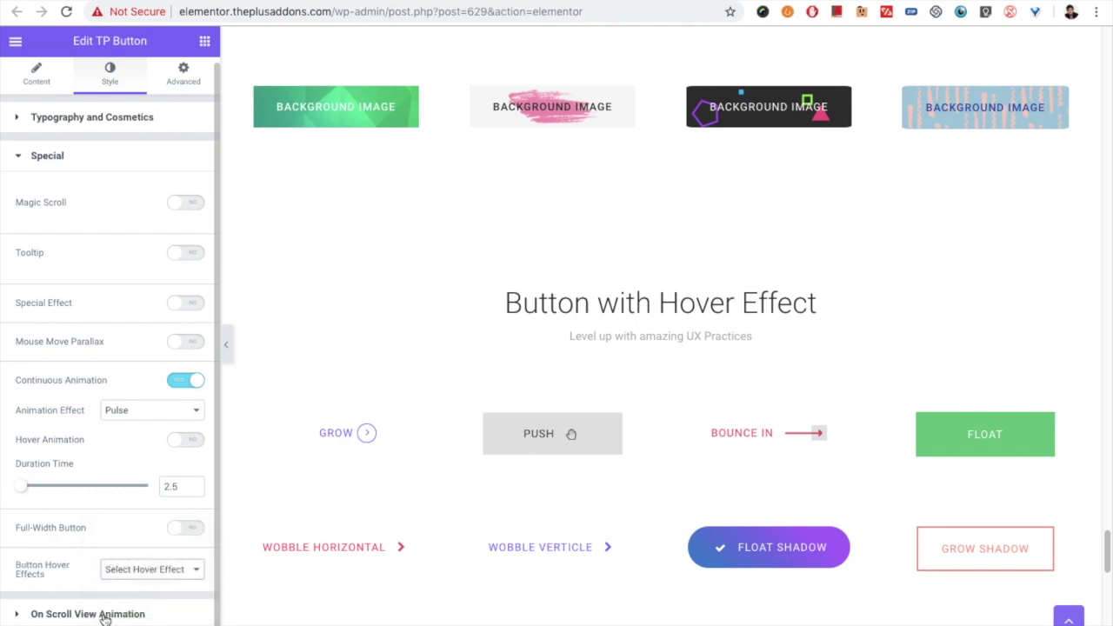
Leave the on-scroll animation as No-animation, reopen Special, and show the Advanced settings
left_click(104, 615)
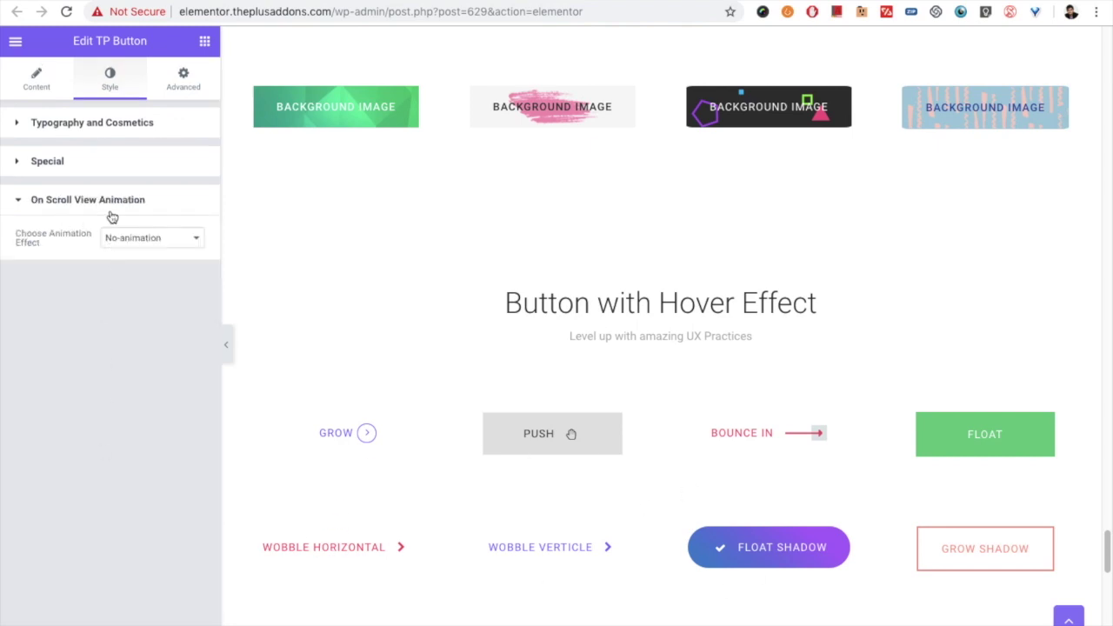
left_click(135, 238)
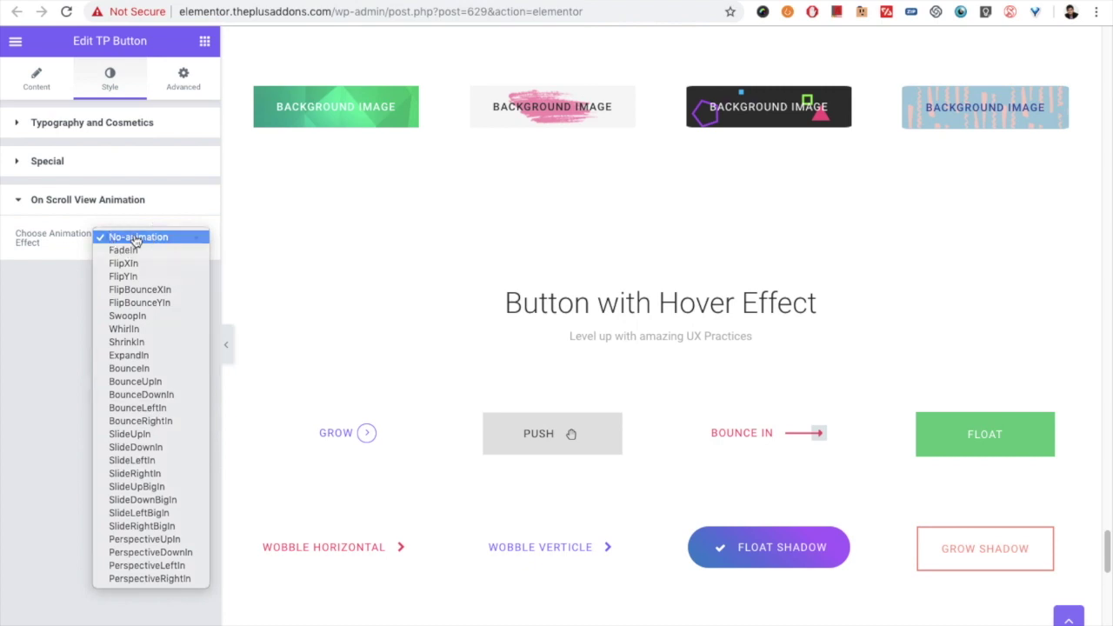
left_click(135, 238)
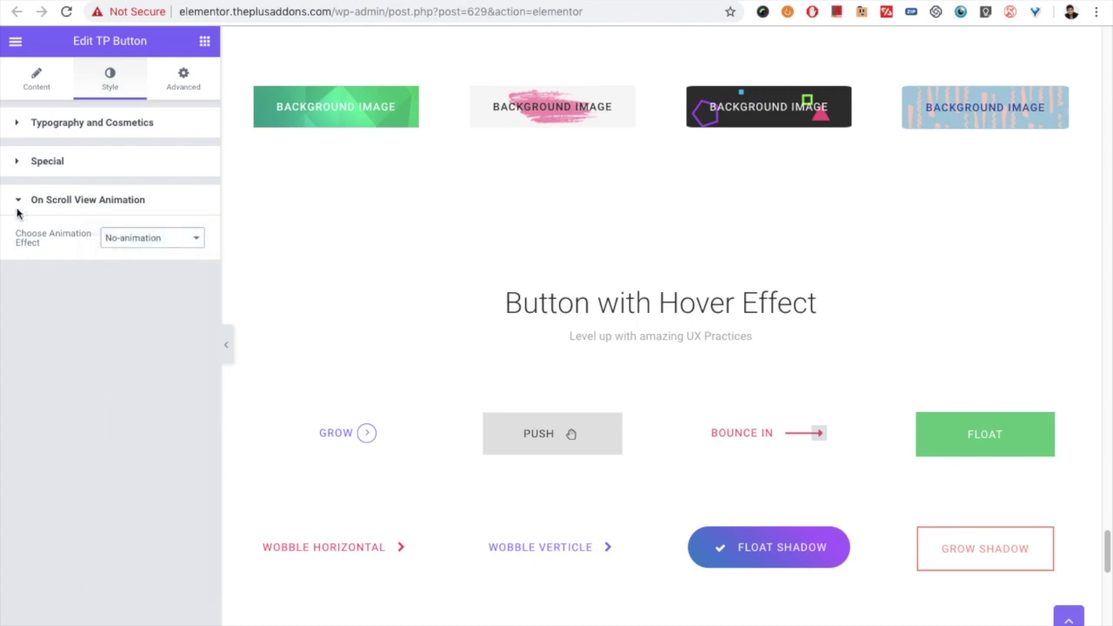
left_click(84, 172)
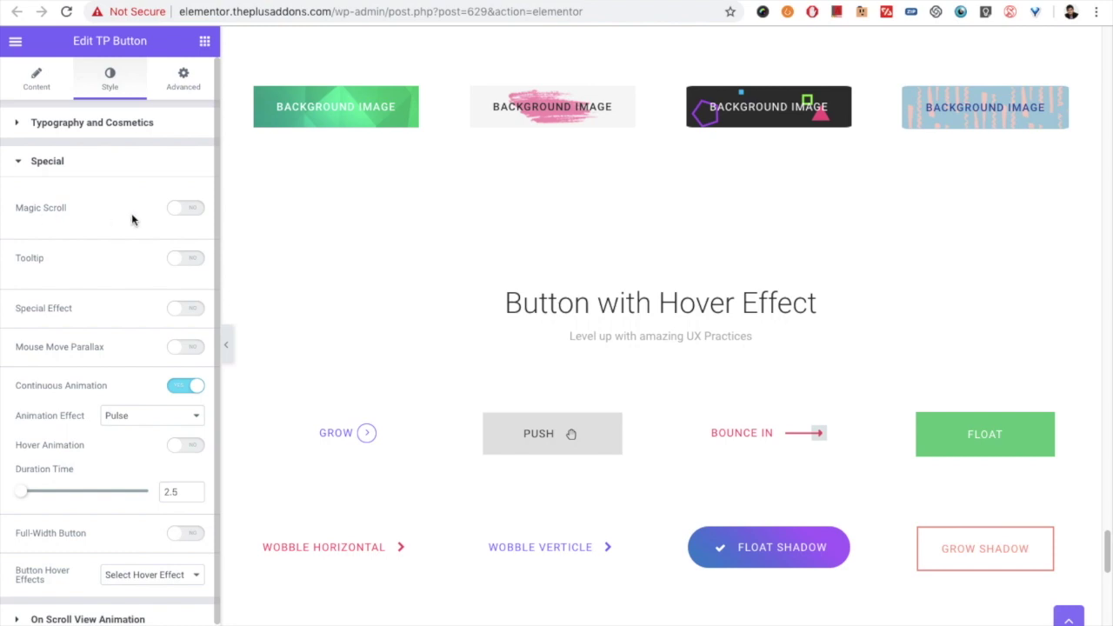
left_click(178, 83)
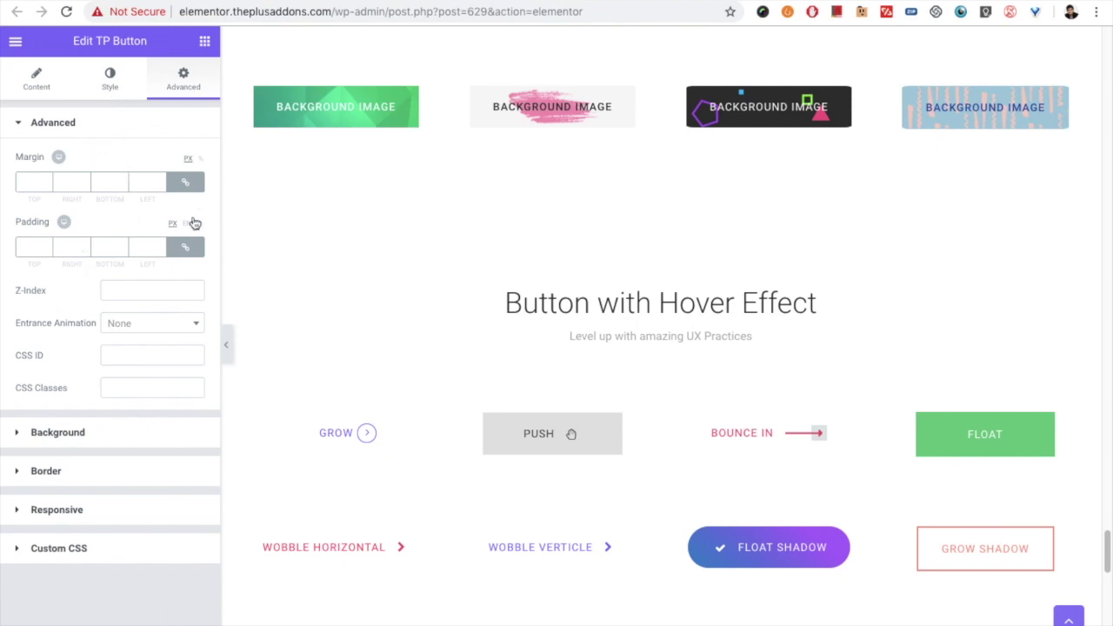
Return to the Style 8 'Contact me' content settings and scroll the page back to the top
left_click(37, 80)
scroll(403, 298, "down", 2)
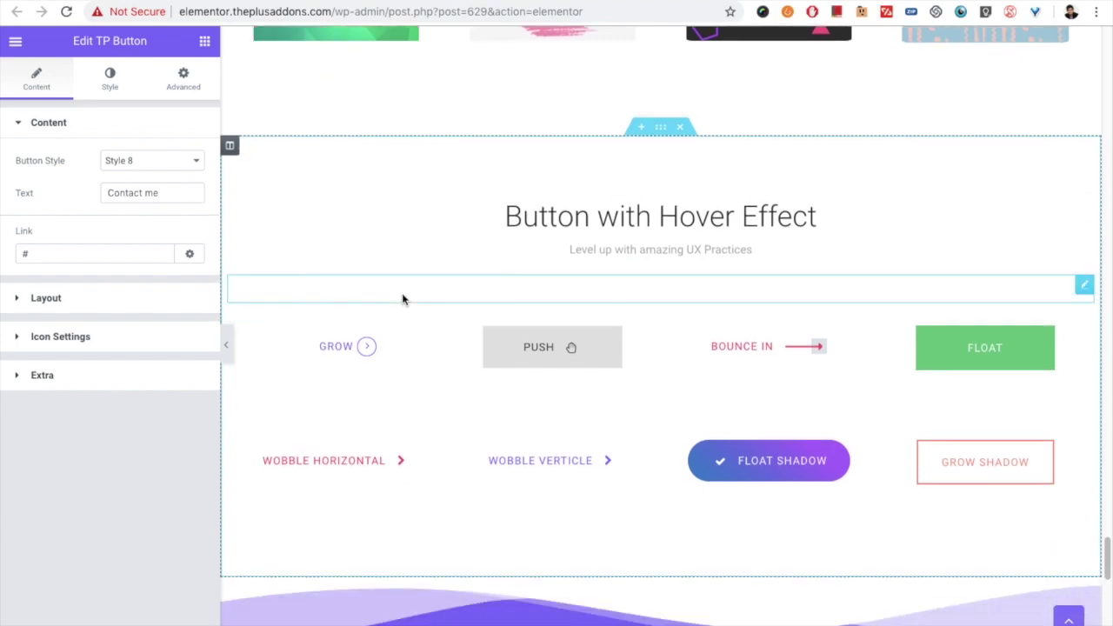
scroll(403, 299, "up", 5)
scroll(402, 298, "up", 5)
scroll(403, 299, "up", 5)
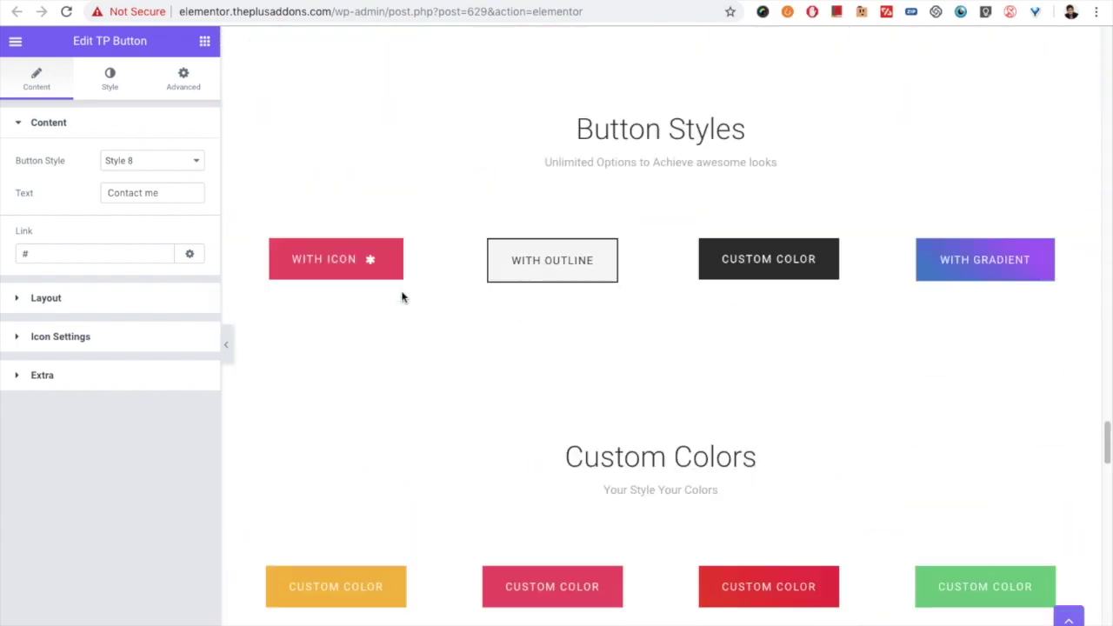
scroll(402, 298, "up", 5)
scroll(402, 299, "up", 5)
scroll(403, 299, "up", 5)
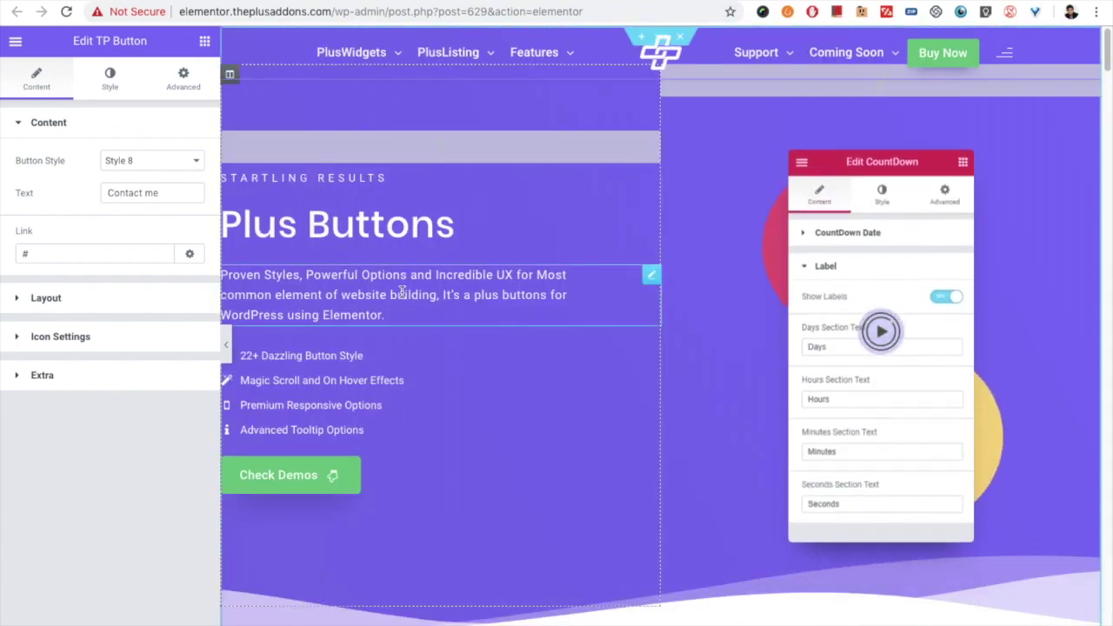